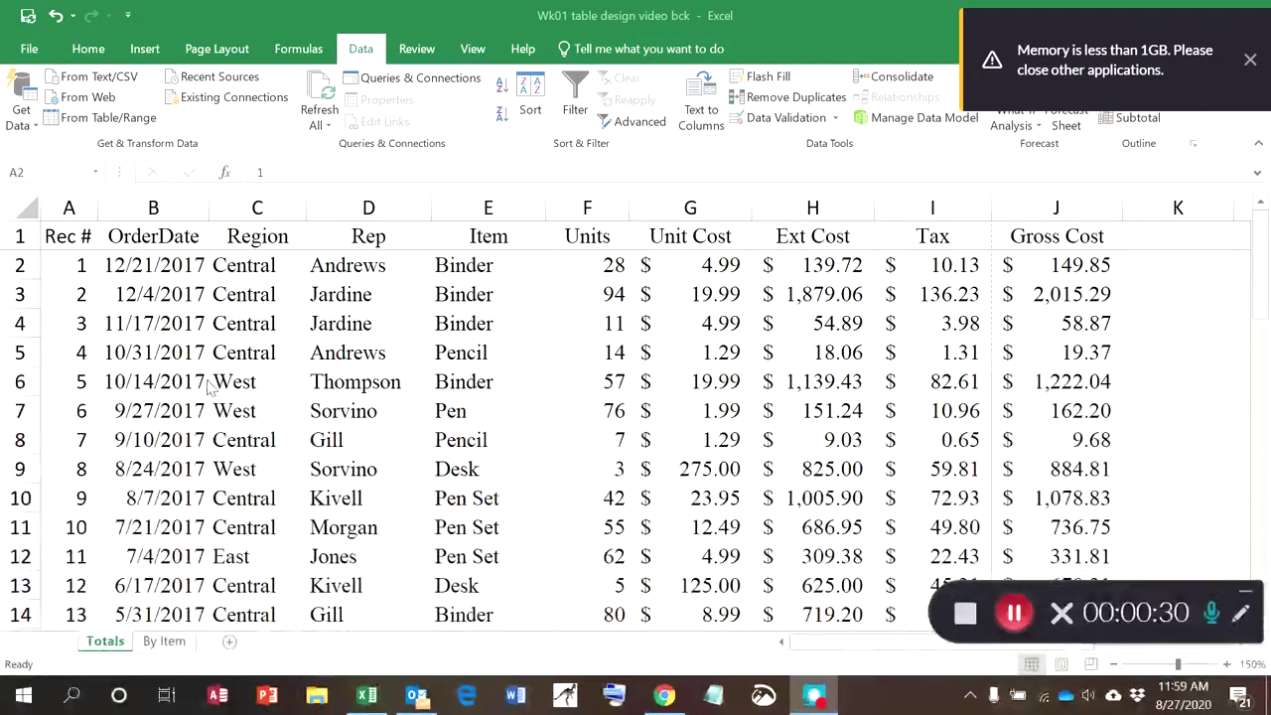
- Examine the order records on the Totals sheet from row 2 down to row 27 beneath the frozen header row
{"action": "left_click", "coordinate": [74, 266]}
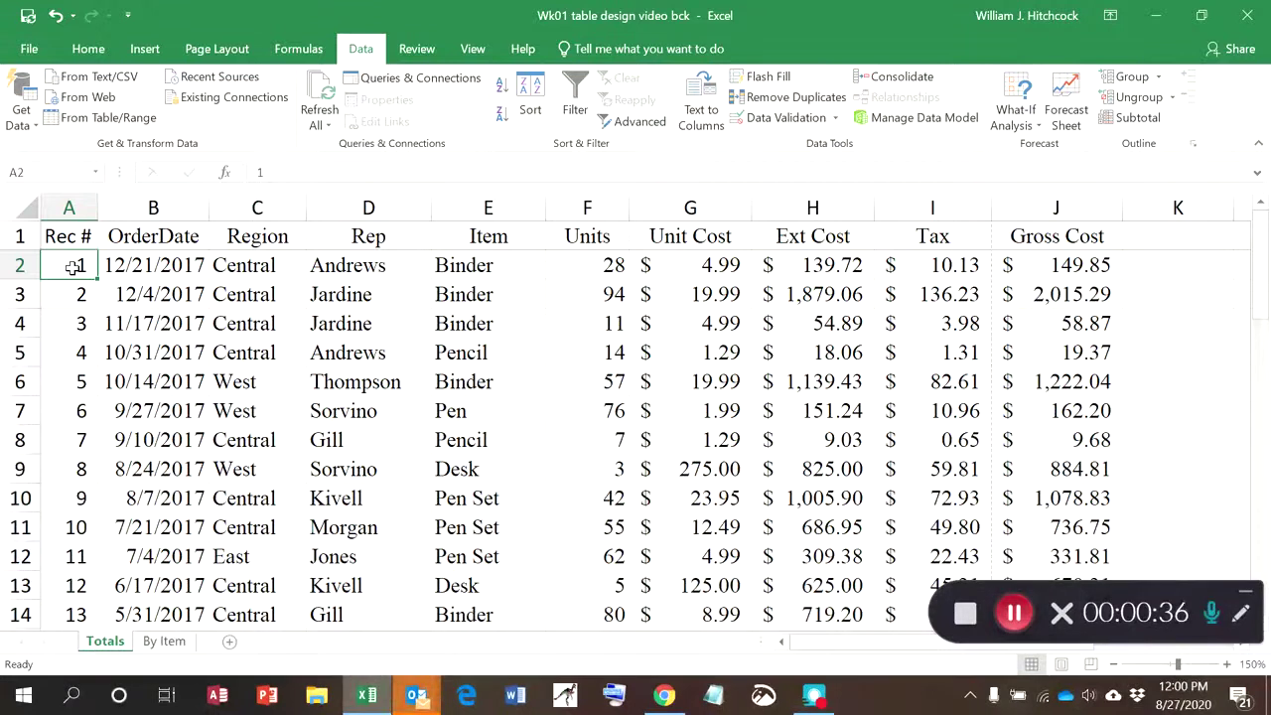
{"action": "key", "text": "Down"}
{"action": "key", "text": "Down"}
{"action": "key", "text": "Down"}
{"action": "key", "text": "Down"}
{"action": "key", "text": "Down"}
{"action": "key", "text": "Down"}
{"action": "key", "text": "Down"}
{"action": "key", "text": "Down"}
{"action": "key", "text": "Down"}
{"action": "key", "text": "Down"}
{"action": "key", "text": "Down"}
{"action": "key", "text": "Down"}
{"action": "key", "text": "Down"}
{"action": "key", "text": "Down"}
{"action": "key", "text": "Down"}
{"action": "key", "text": "Down"}
{"action": "key", "text": "Down"}
{"action": "key", "text": "Down"}
{"action": "key", "text": "Down"}
{"action": "key", "text": "Down"}
{"action": "key", "text": "Down"}
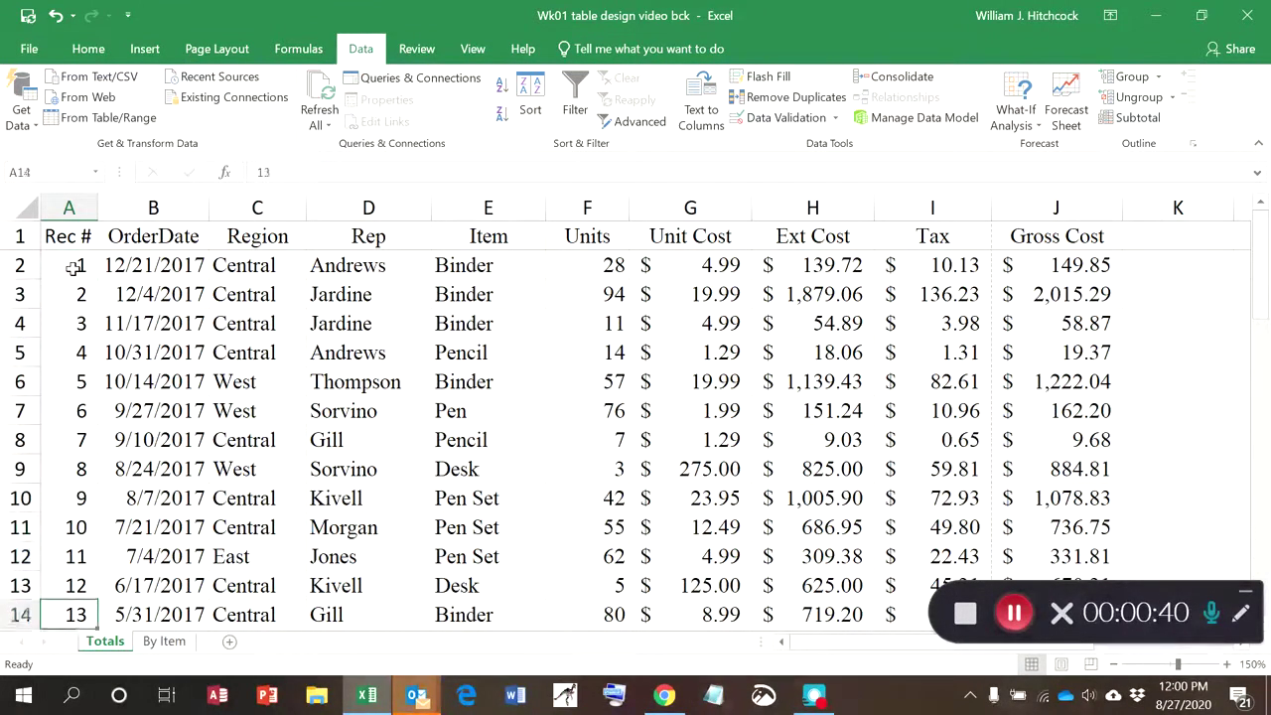
{"action": "key", "text": "Down"}
{"action": "key", "text": "Down"}
{"action": "key", "text": "Down"}
{"action": "key", "text": "Down"}
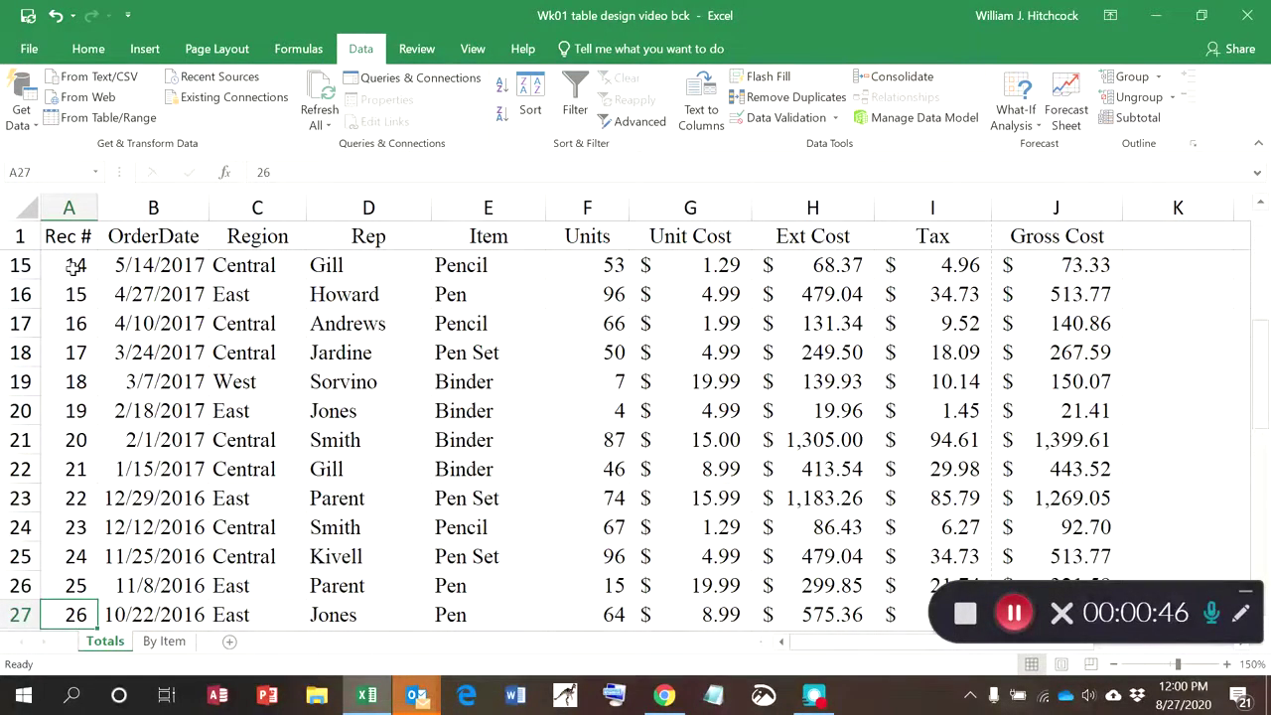
{"action": "key", "text": "ctrl+Home"}
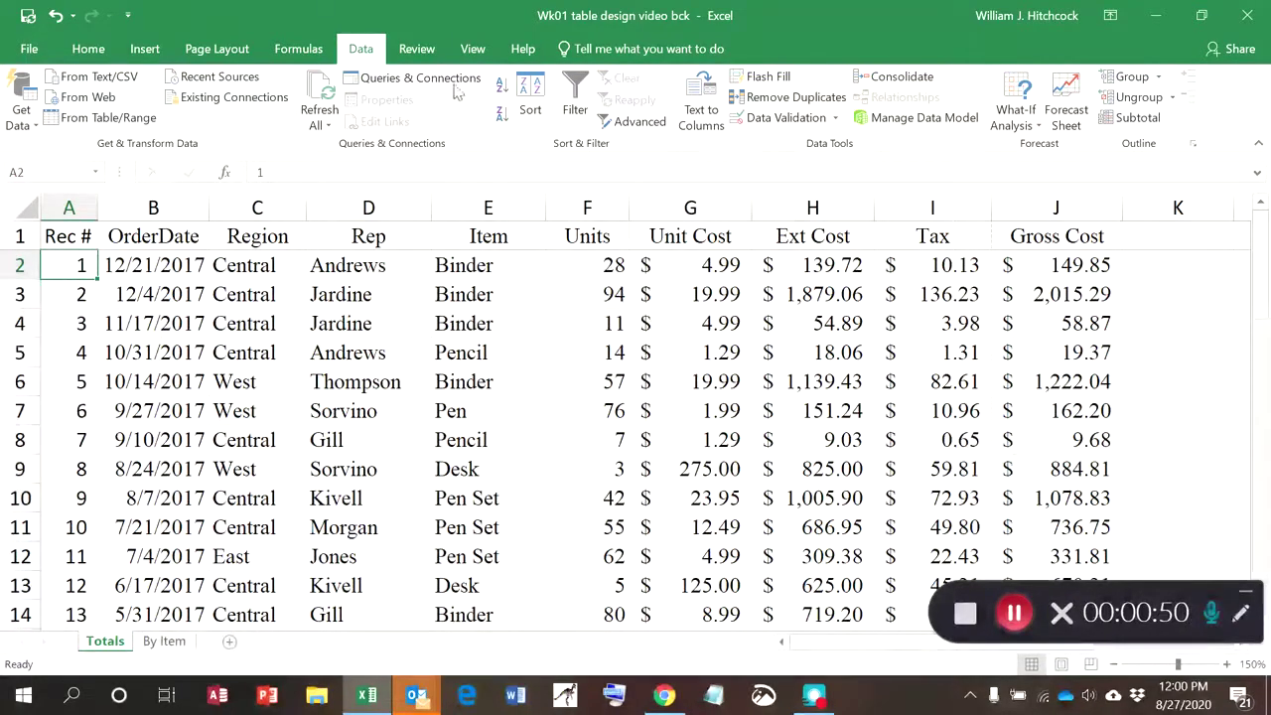
- Unfreeze the panes on the Totals sheet
{"action": "left_click", "coordinate": [469, 51]}
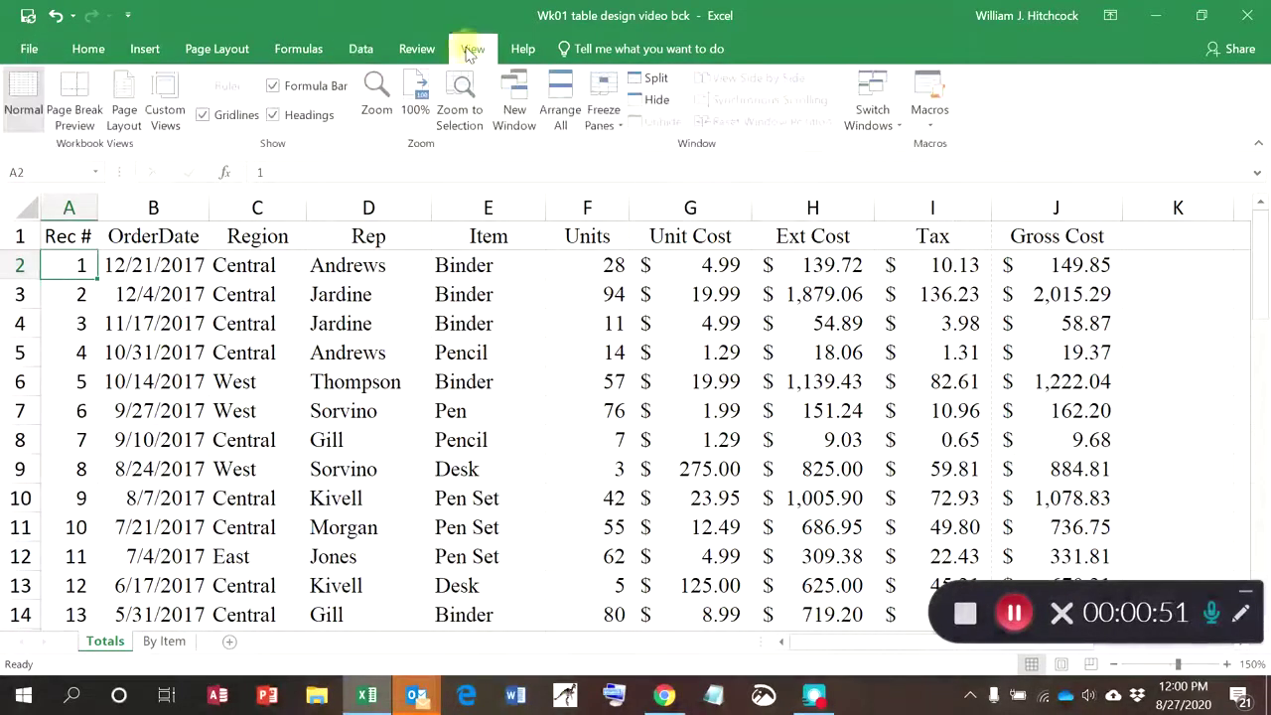
{"action": "left_click", "coordinate": [598, 97]}
{"action": "left_click", "coordinate": [642, 165]}
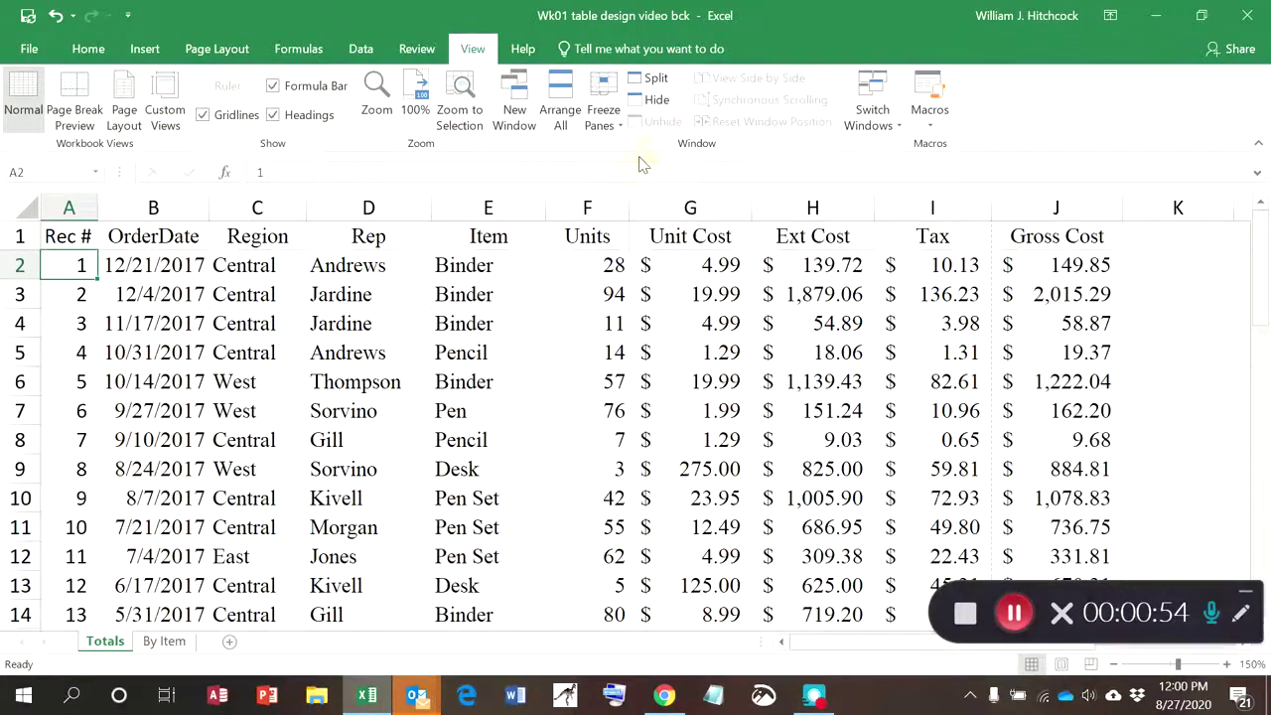
- Examine the records from the header row down to row 35 without frozen column headings
{"action": "key", "text": "Up"}
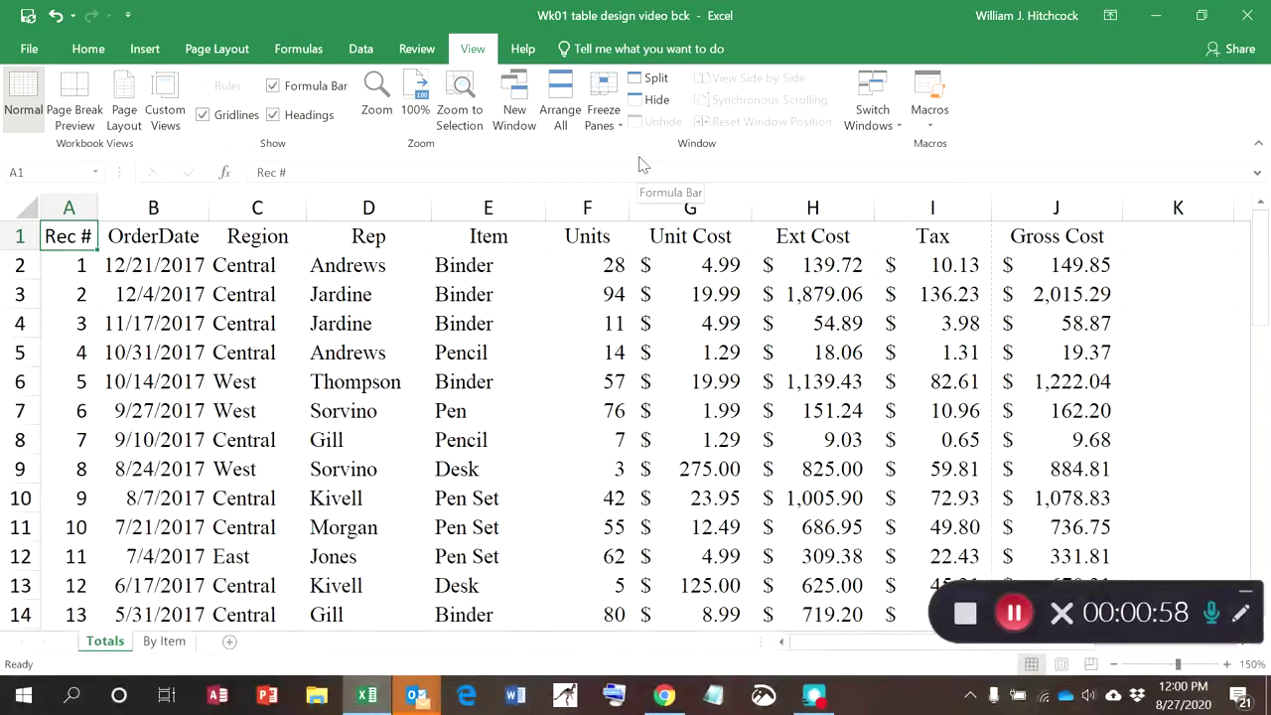
{"action": "key", "text": "Down"}
{"action": "key", "text": "Down"}
{"action": "key", "text": "Down"}
{"action": "key", "text": "Down"}
{"action": "key", "text": "Down"}
{"action": "key", "text": "Down"}
{"action": "key", "text": "Down"}
{"action": "key", "text": "Down"}
{"action": "key", "text": "Down"}
{"action": "key", "text": "Down"}
{"action": "key", "text": "Down"}
{"action": "key", "text": "Down"}
{"action": "key", "text": "Down"}
{"action": "key", "text": "Down"}
{"action": "key", "text": "Down"}
{"action": "key", "text": "Down"}
{"action": "key", "text": "Down"}
{"action": "key", "text": "Down"}
{"action": "key", "text": "Down"}
{"action": "key", "text": "Down"}
{"action": "key", "text": "Down"}
{"action": "key", "text": "Down"}
{"action": "key", "text": "Down"}
{"action": "key", "text": "Down"}
{"action": "key", "text": "Down"}
{"action": "key", "text": "Down"}
{"action": "key", "text": "Down"}
{"action": "key", "text": "Down"}
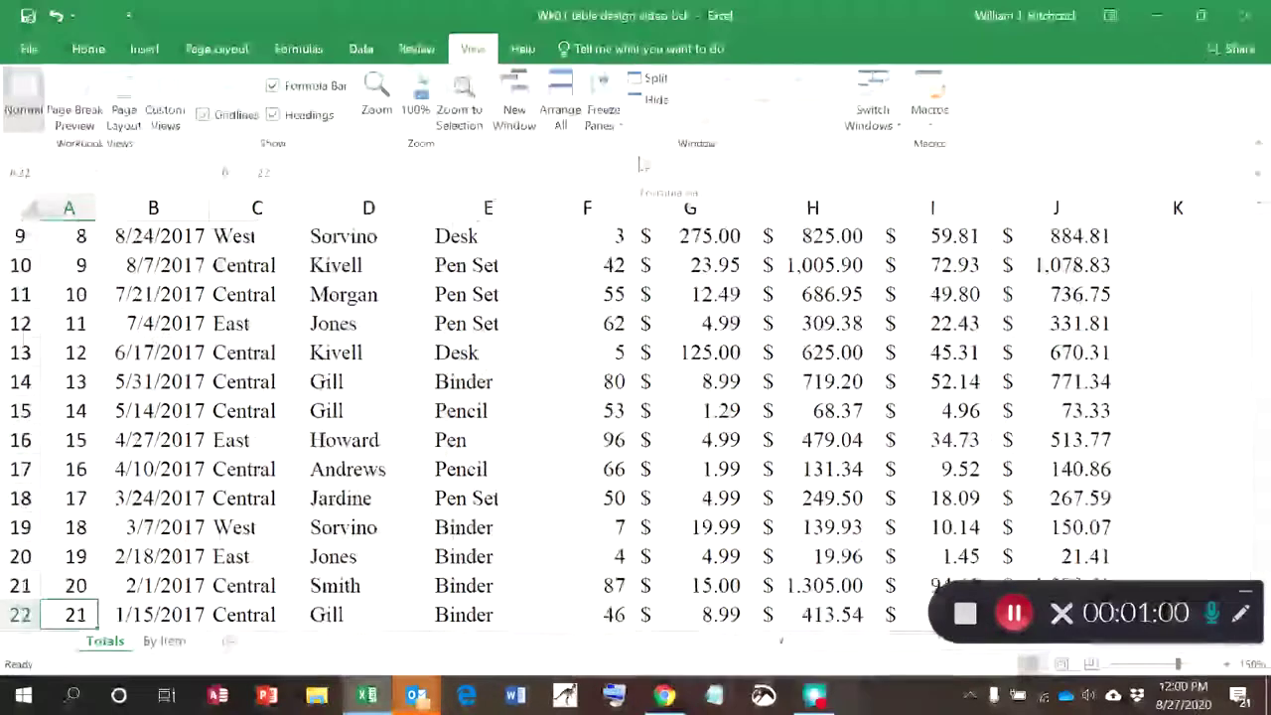
{"action": "key", "text": "Down"}
{"action": "key", "text": "Down"}
{"action": "key", "text": "Down"}
{"action": "key", "text": "Down"}
{"action": "key", "text": "Down"}
{"action": "key", "text": "Down"}
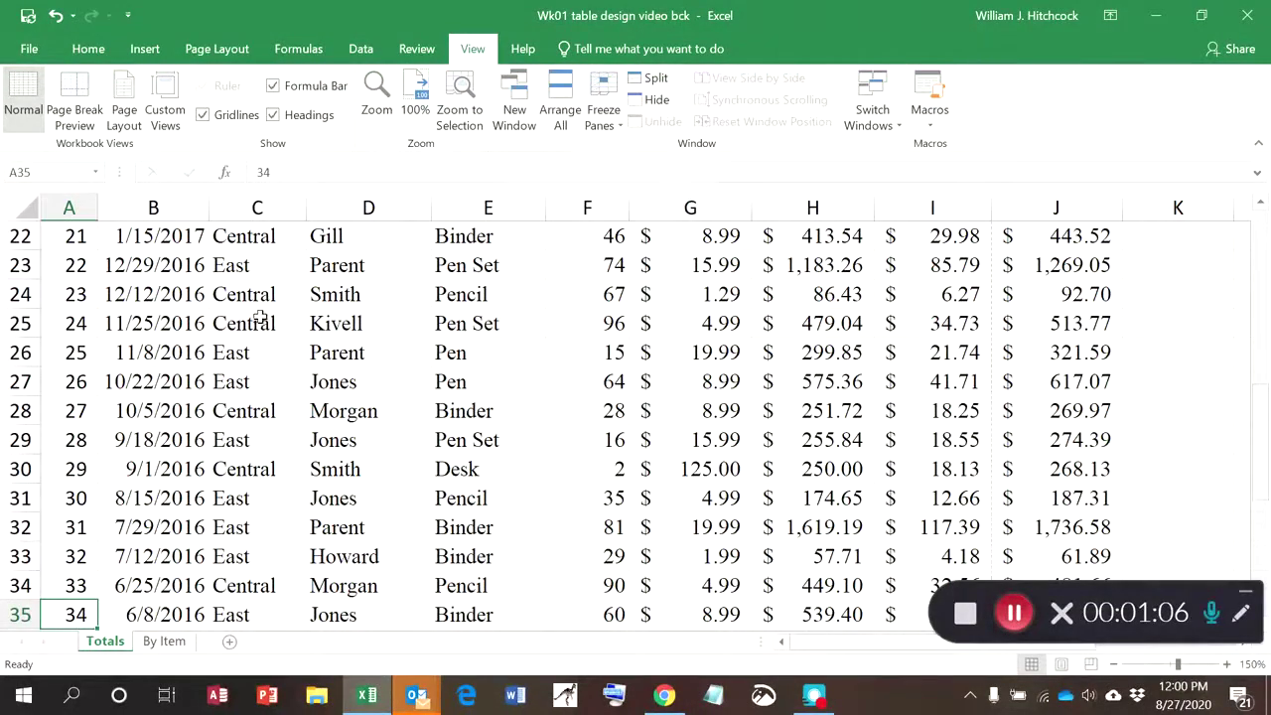
- Inspect the unit cost, extended cost and tax cells in row 25, and return to cell A2
{"action": "left_click", "coordinate": [723, 325]}
{"action": "left_click", "coordinate": [820, 328]}
{"action": "left_click", "coordinate": [945, 328]}
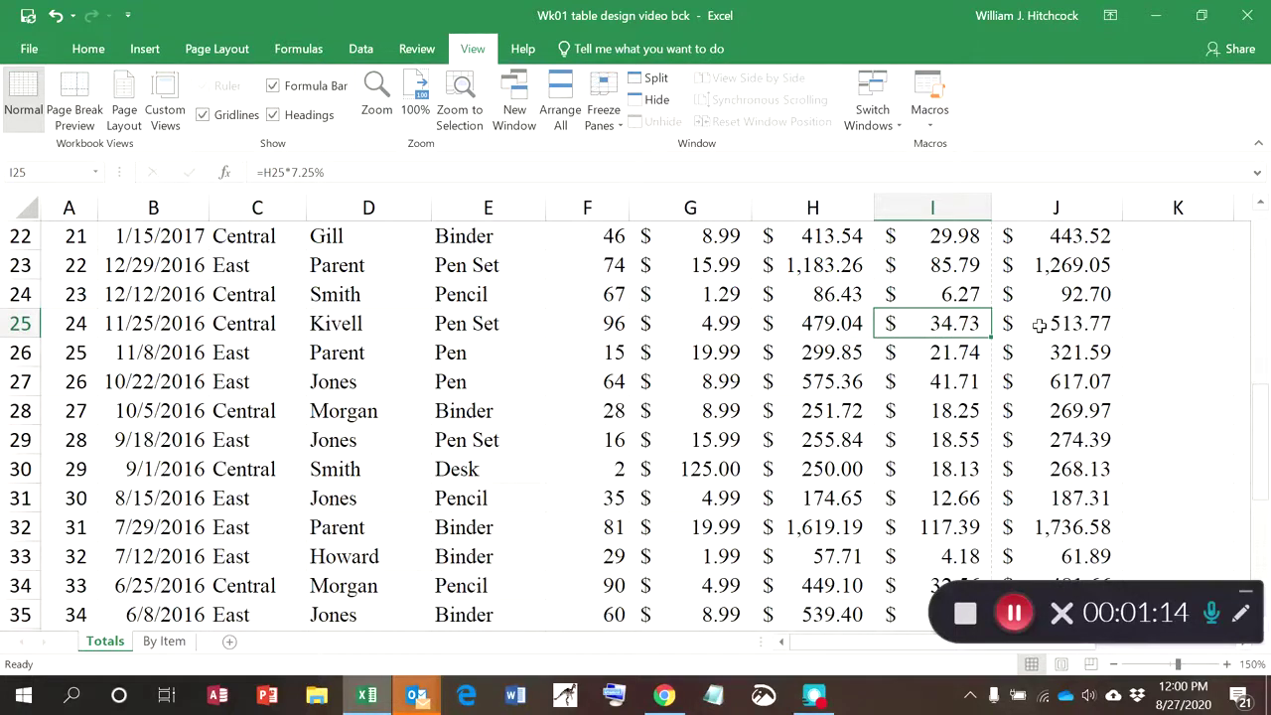
{"action": "key", "text": "ctrl+Home"}
{"action": "key", "text": "Down"}
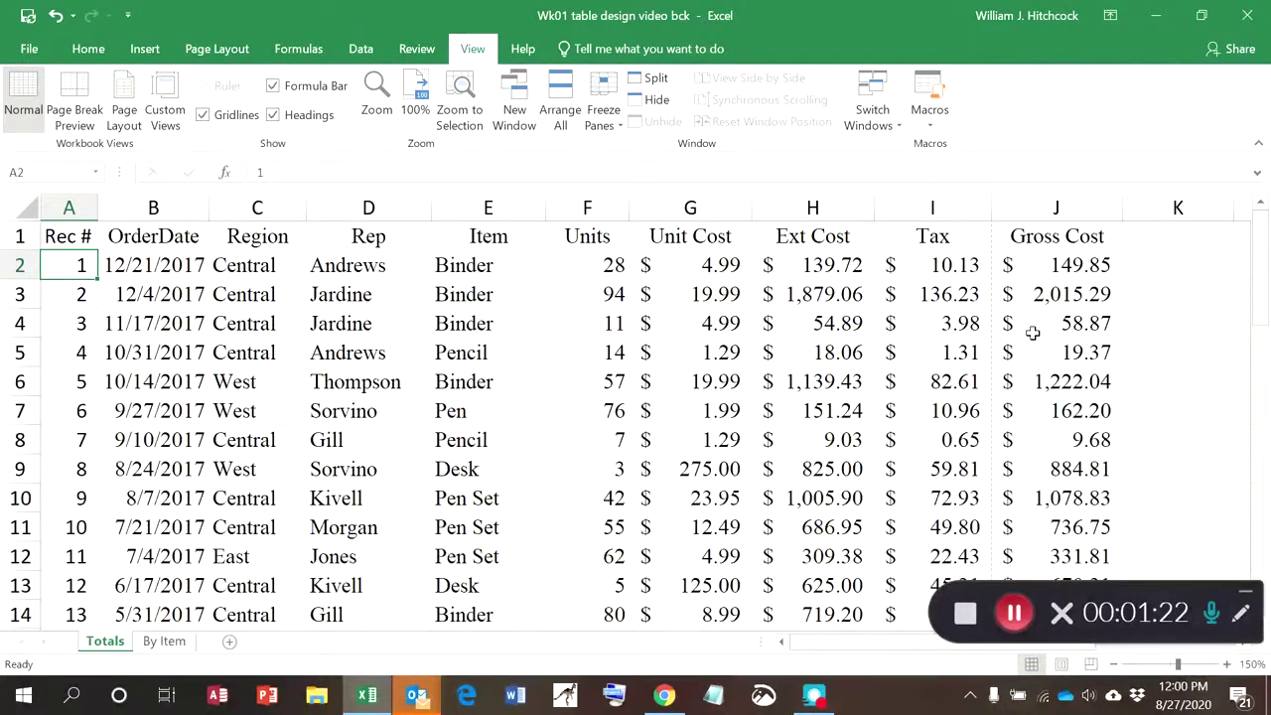
- Examine the columns of the first record past Gross Cost, and return to its Units cell
{"action": "key", "text": "Right"}
{"action": "key", "text": "Right"}
{"action": "key", "text": "Right"}
{"action": "key", "text": "Right"}
{"action": "key", "text": "Right"}
{"action": "key", "text": "Right"}
{"action": "key", "text": "Right"}
{"action": "key", "text": "Right"}
{"action": "key", "text": "Right"}
{"action": "key", "text": "Right"}
{"action": "key", "text": "Right"}
{"action": "key", "text": "Right"}
{"action": "key", "text": "Right"}
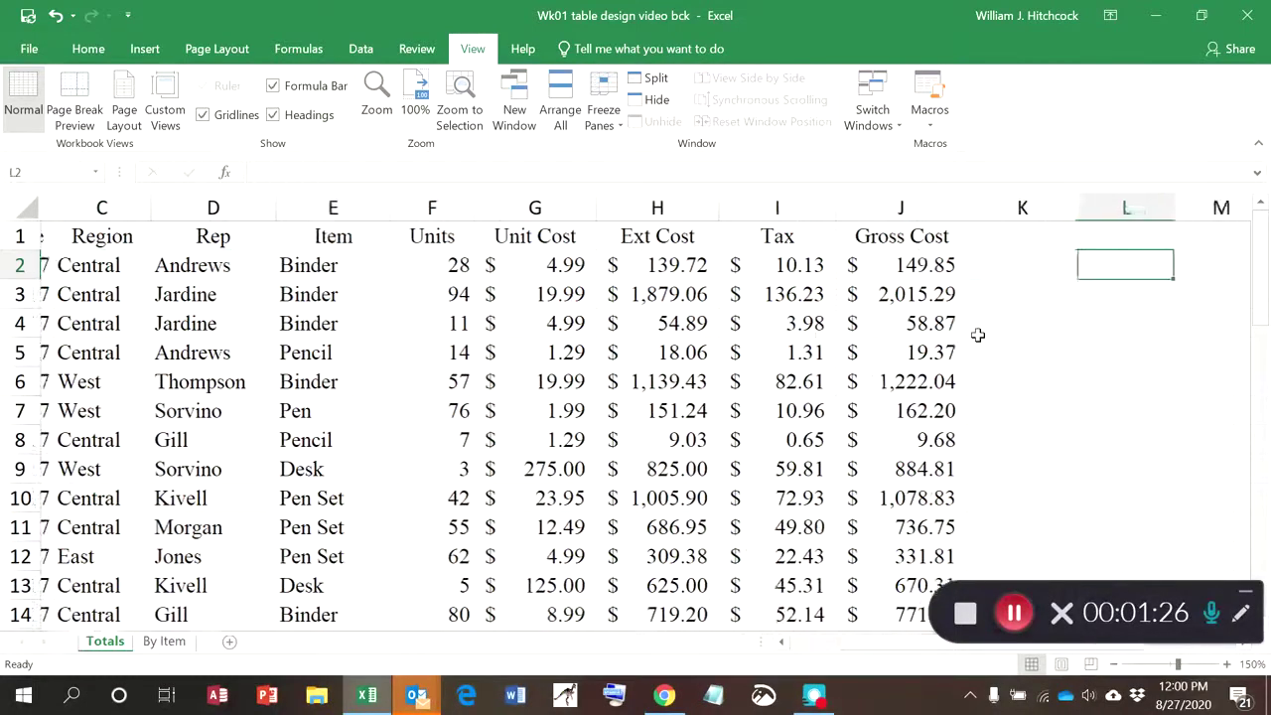
{"action": "key", "text": "Home"}
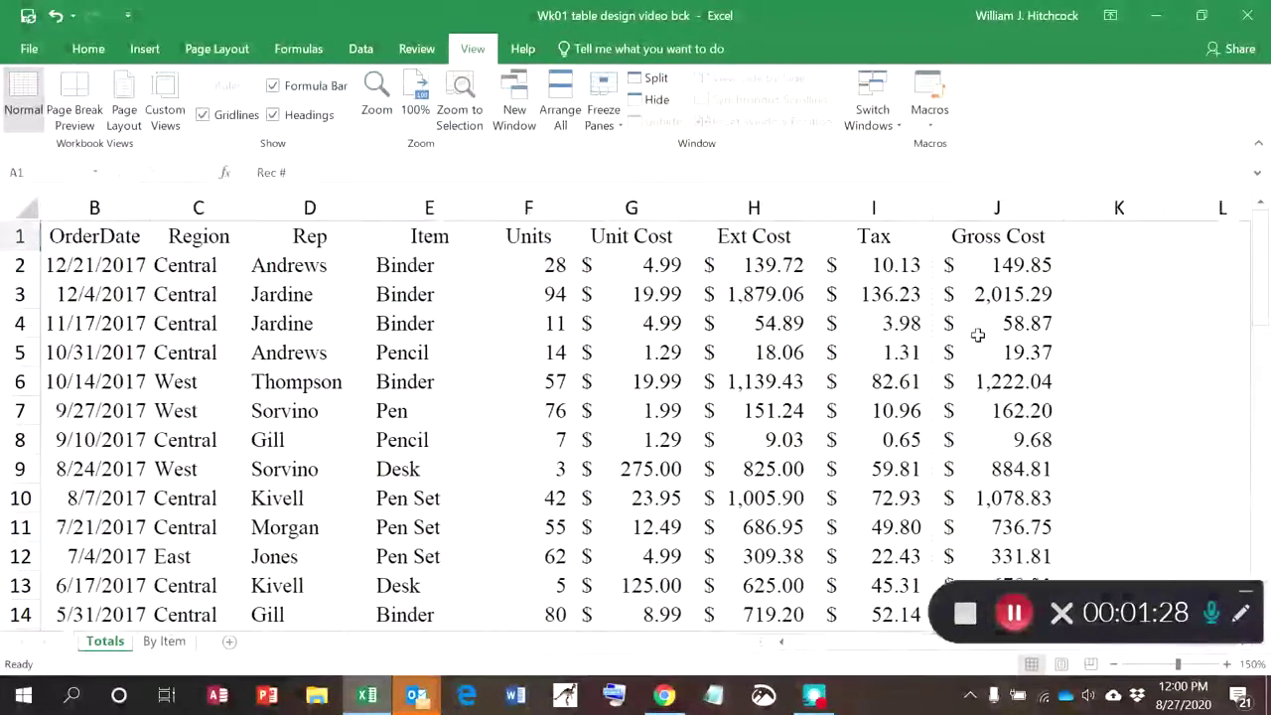
{"action": "key", "text": "Right"}
{"action": "key", "text": "Right"}
{"action": "key", "text": "Right"}
{"action": "key", "text": "Right"}
{"action": "key", "text": "Right"}
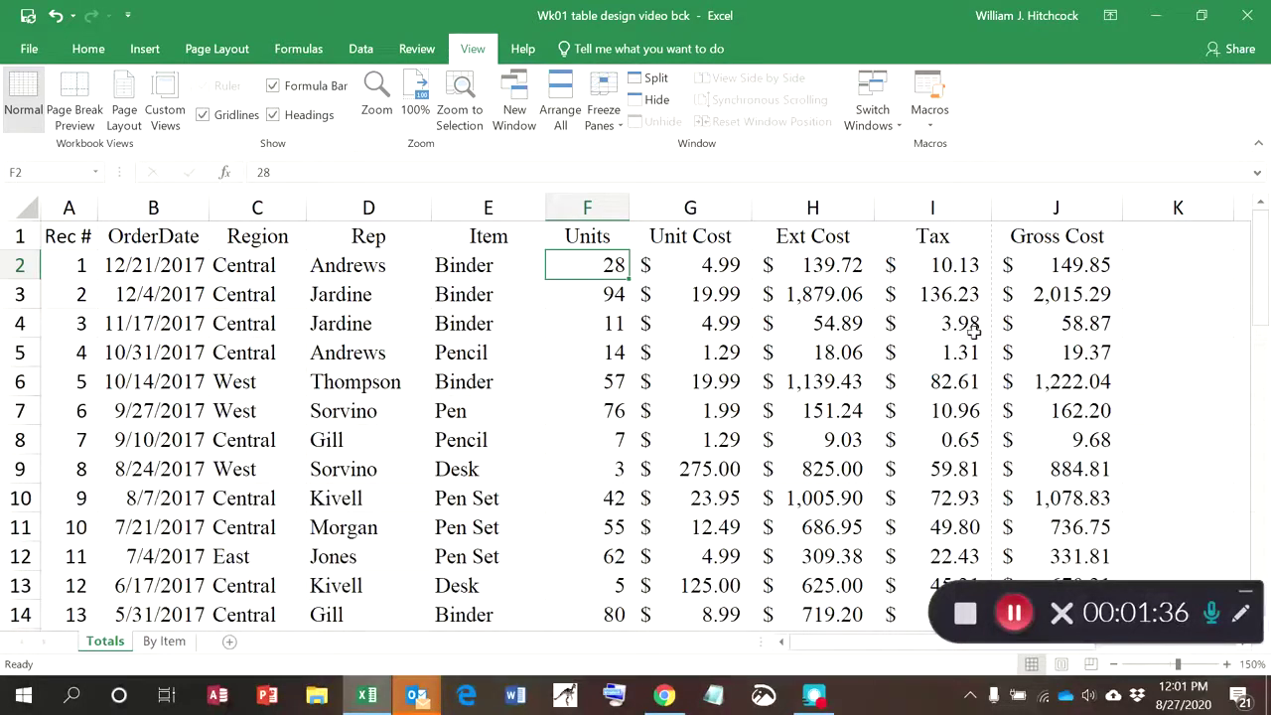
- Freeze the panes at cell A2 to keep the header row in view
{"action": "left_click", "coordinate": [72, 266]}
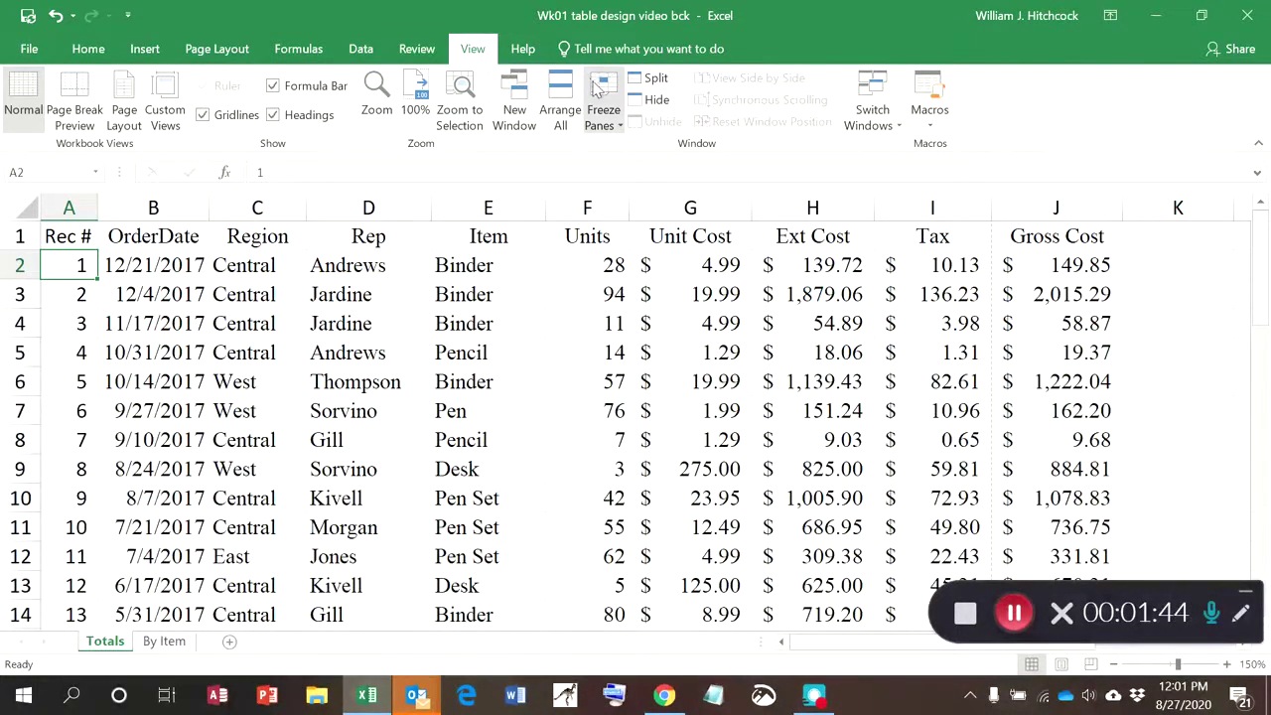
{"action": "left_click", "coordinate": [601, 107]}
{"action": "left_click", "coordinate": [657, 162]}
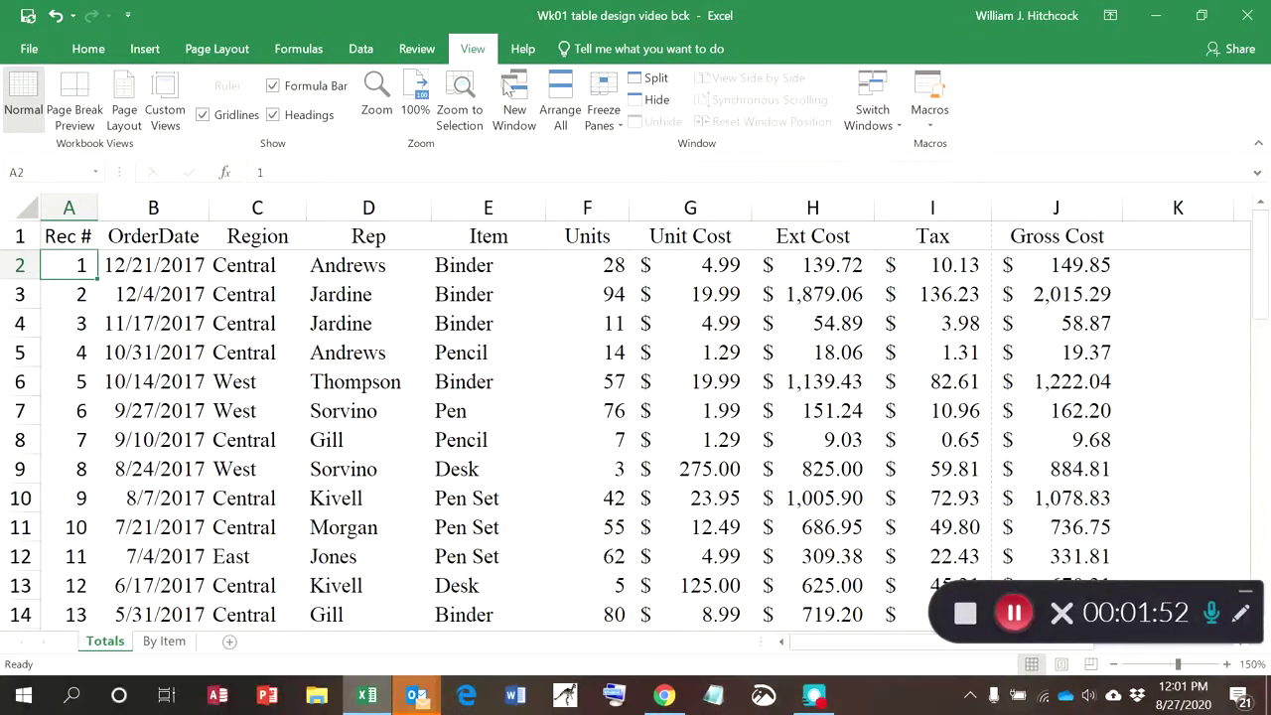
- Review all four pages of the workbook's print preview and return to the Totals sheet
{"action": "left_click", "coordinate": [30, 50]}
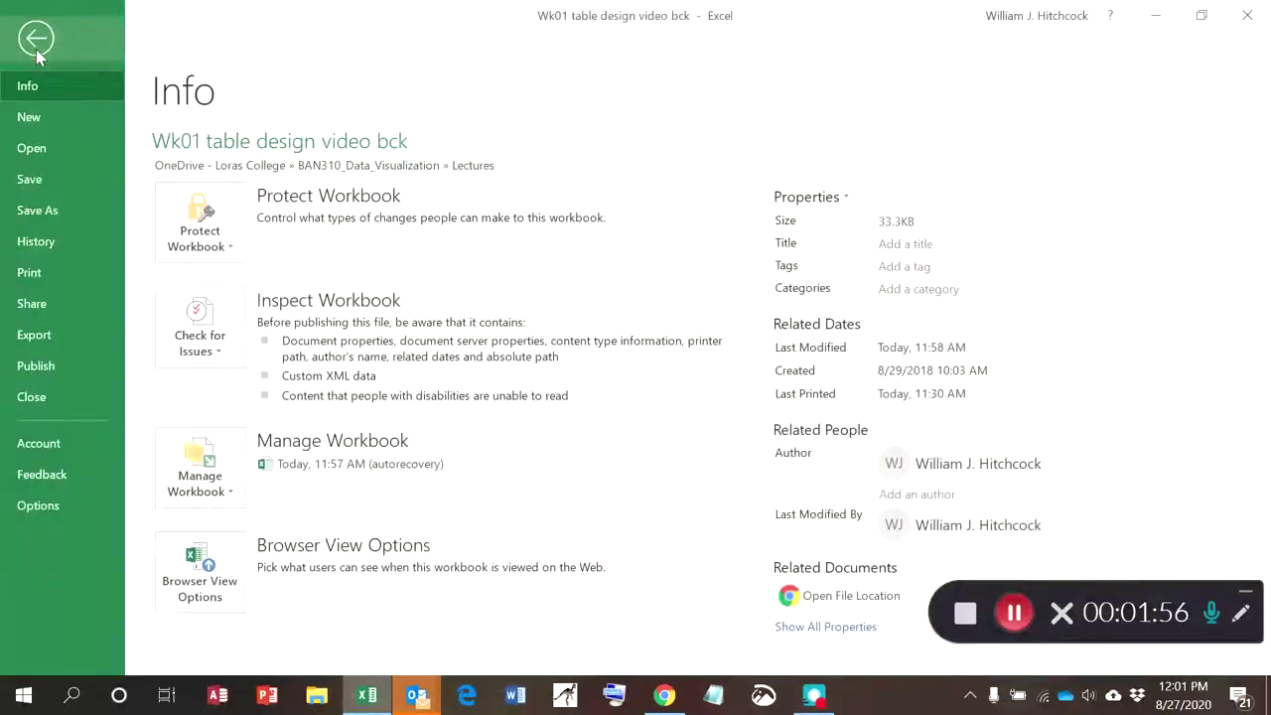
{"action": "left_click", "coordinate": [31, 274]}
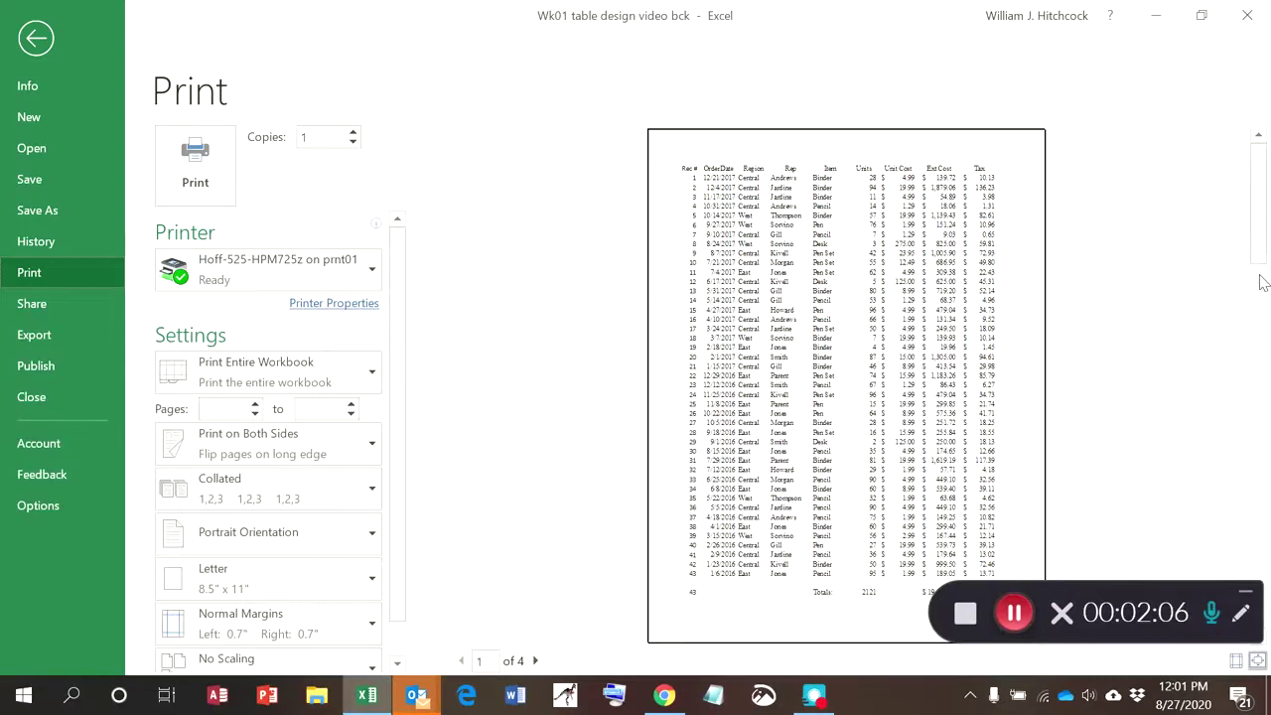
{"action": "left_click", "coordinate": [1264, 314]}
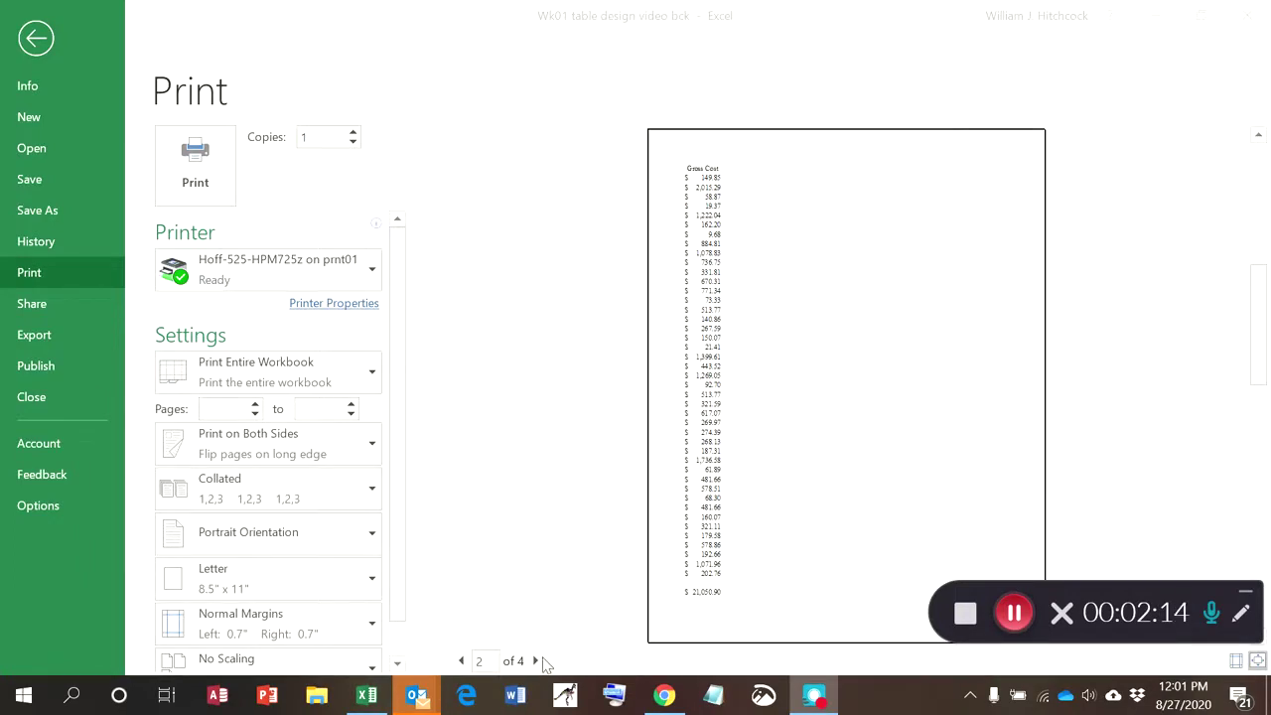
{"action": "left_click", "coordinate": [534, 663]}
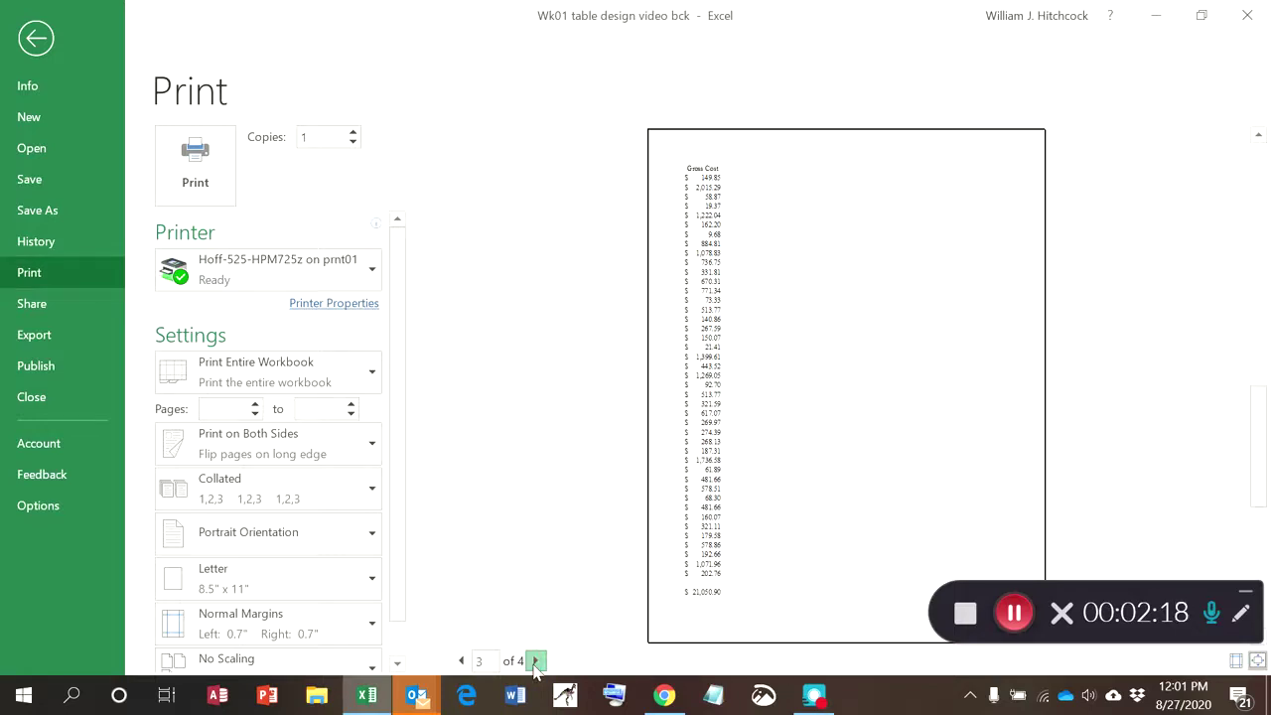
{"action": "left_click", "coordinate": [534, 661]}
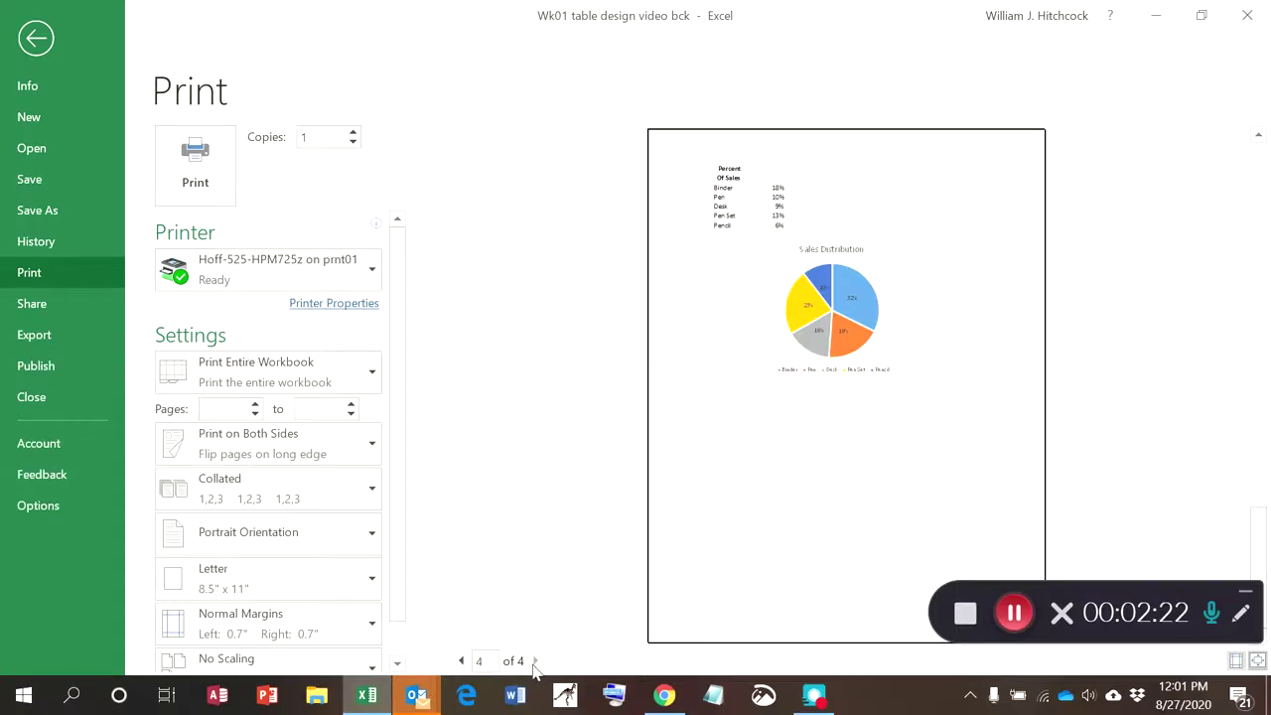
{"action": "left_click", "coordinate": [461, 662]}
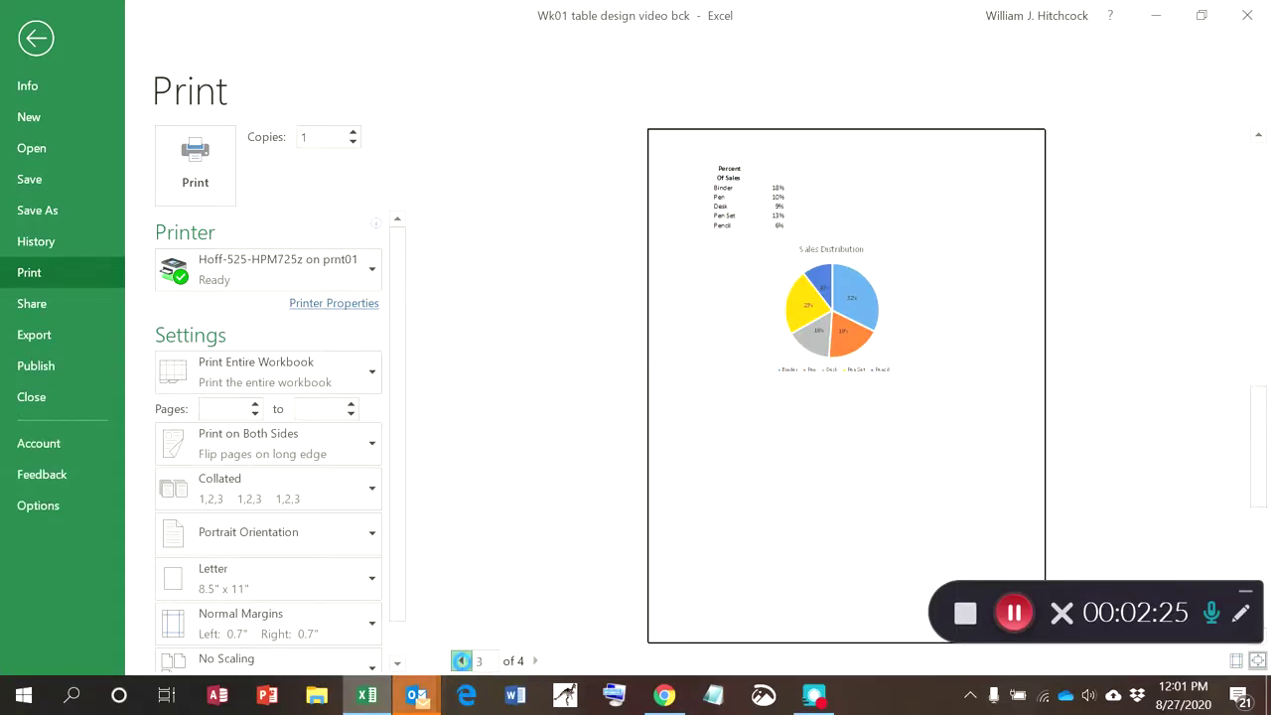
{"action": "left_click", "coordinate": [461, 661]}
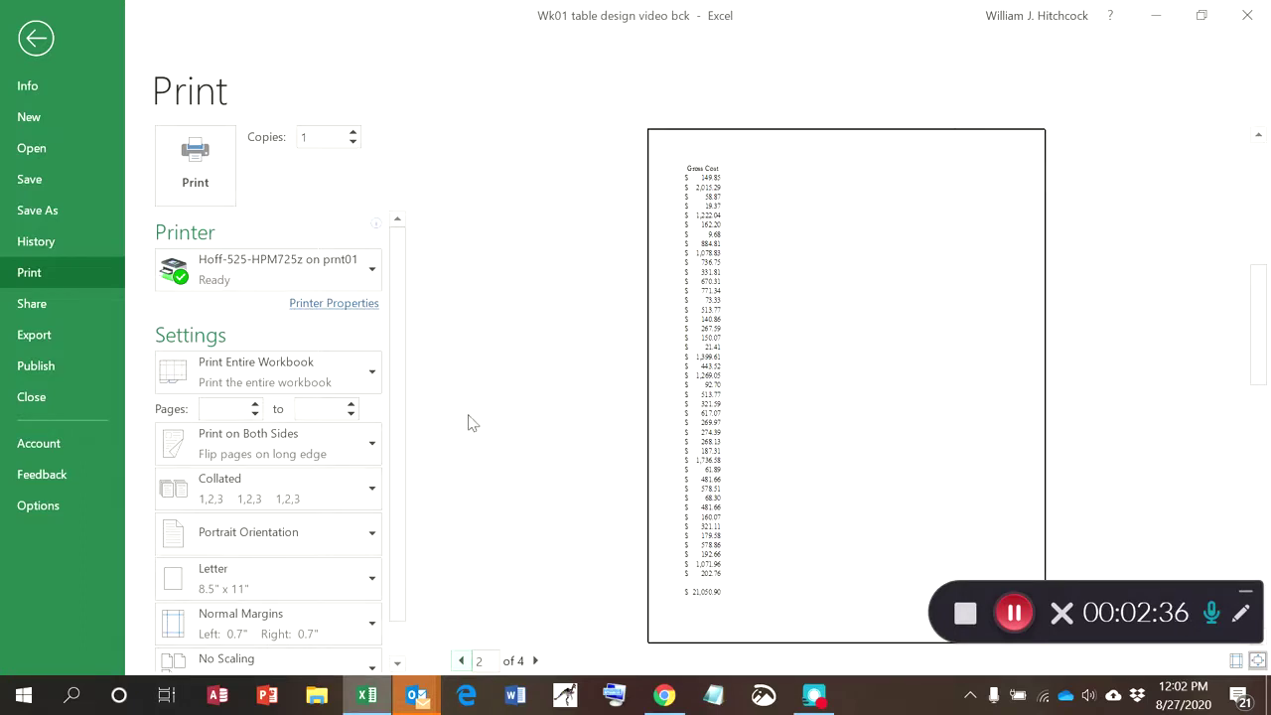
{"action": "left_click", "coordinate": [40, 38]}
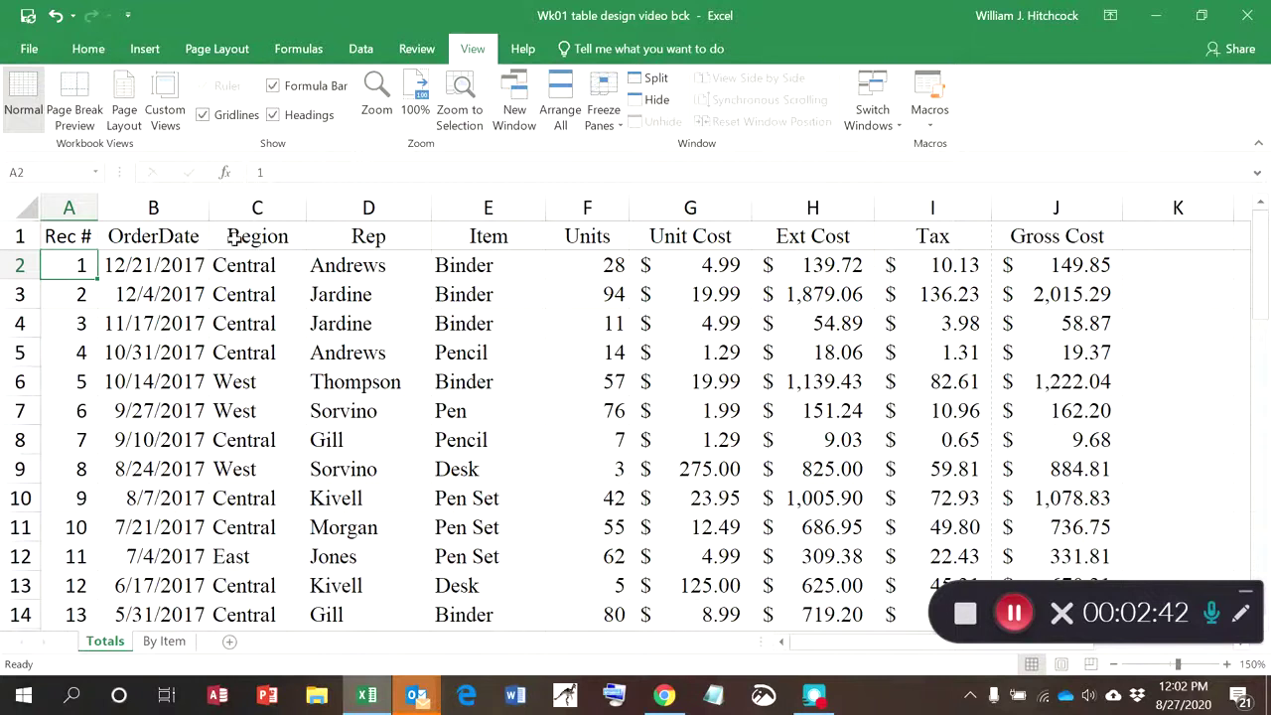
- Set row 1 as the print title row to repeat at the top of each page
{"action": "left_click", "coordinate": [217, 49]}
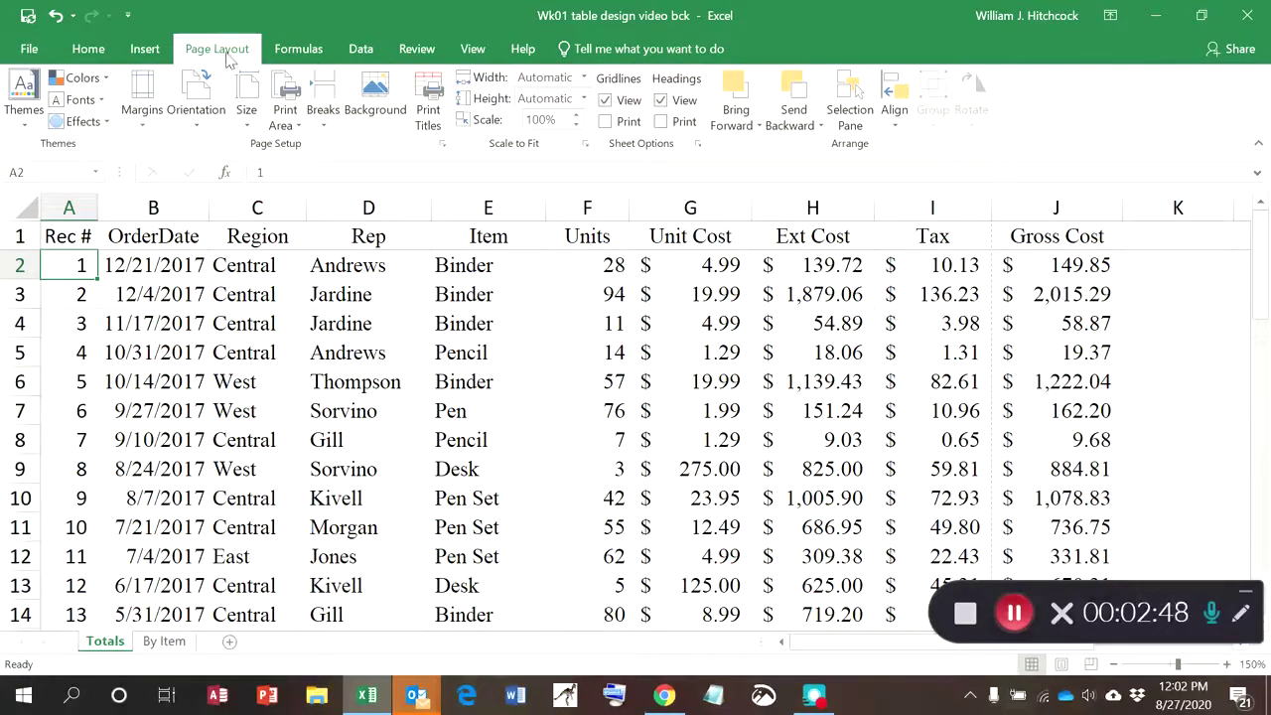
{"action": "left_click", "coordinate": [425, 110]}
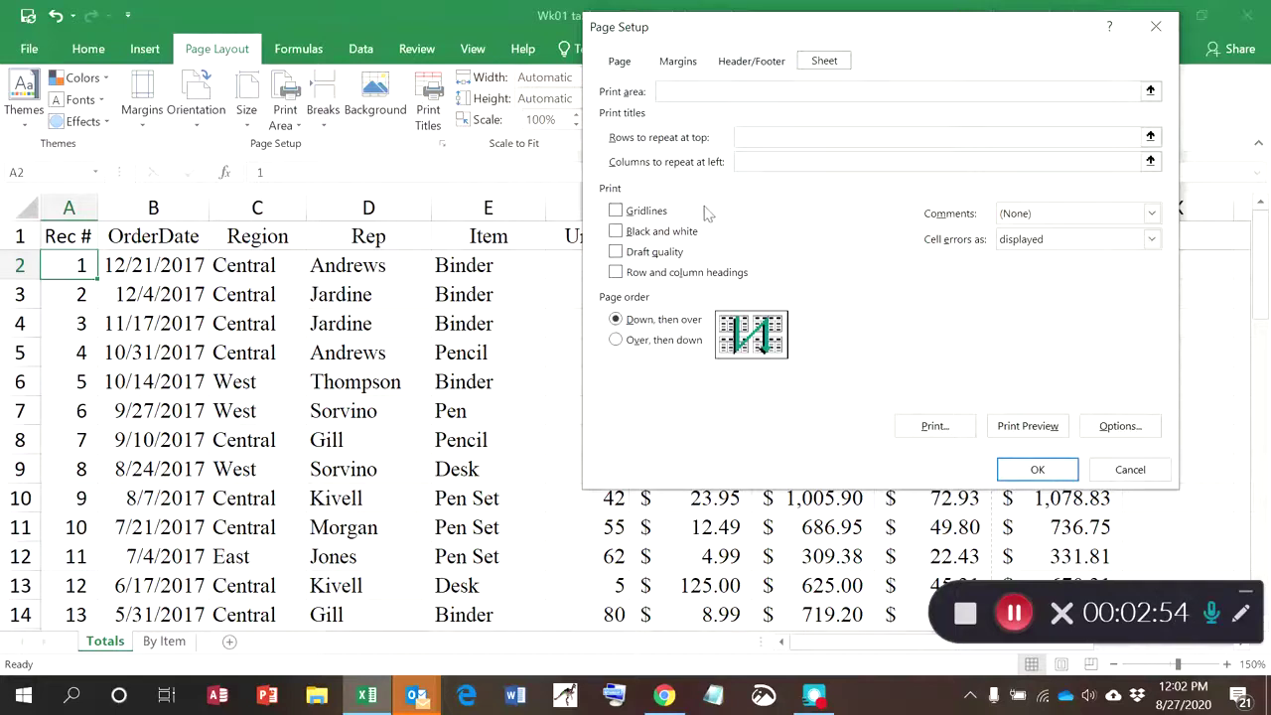
{"action": "left_click", "coordinate": [747, 137]}
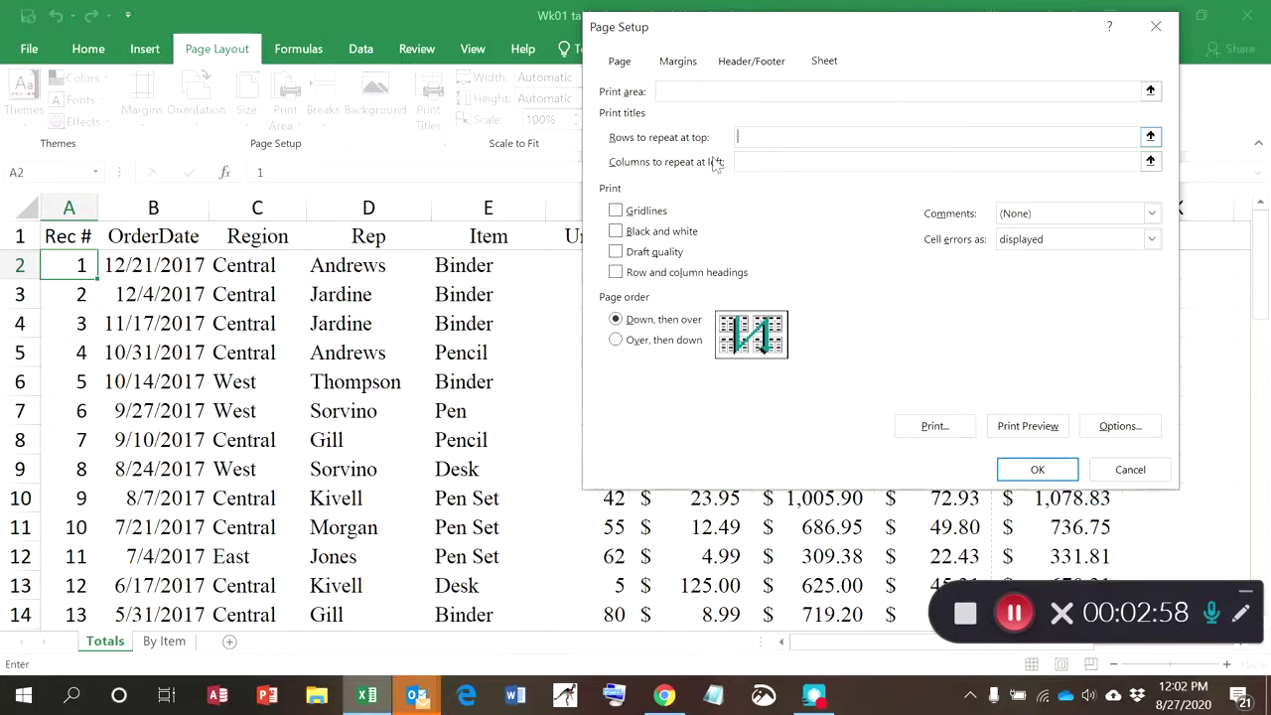
{"action": "left_click", "coordinate": [80, 236]}
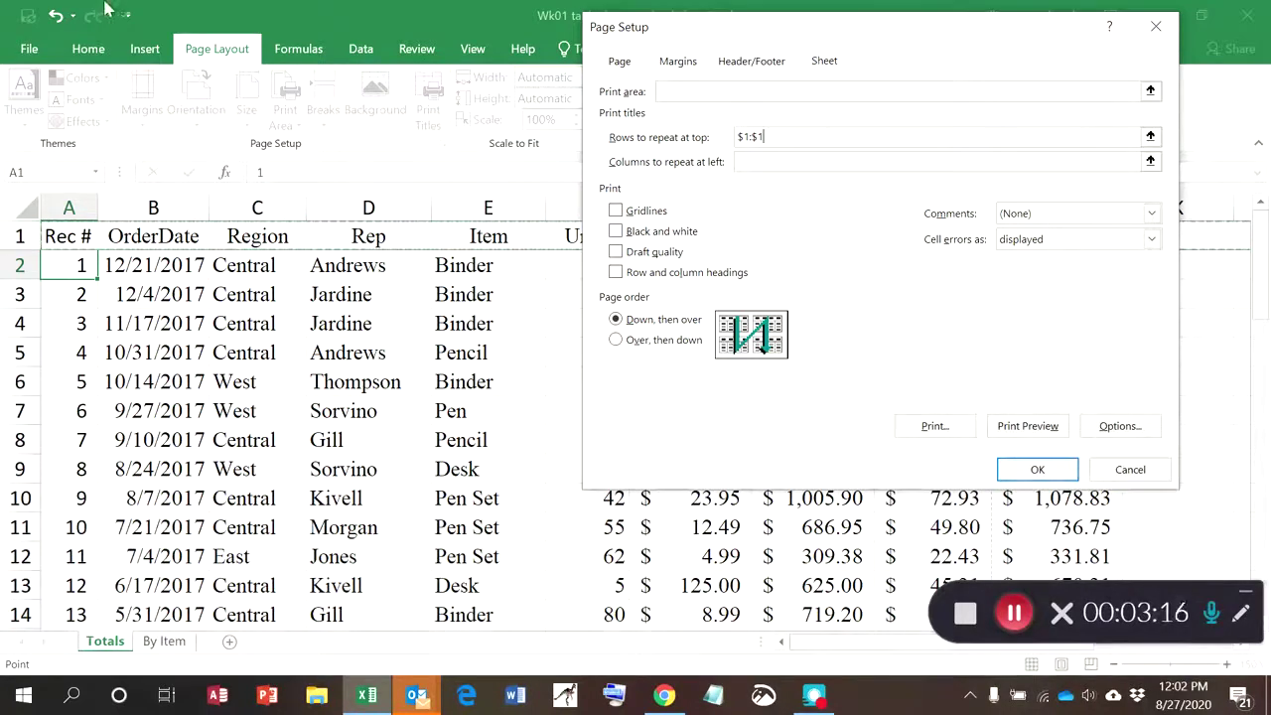
- Create a custom page header with "Name:" in its left section and "BAN 310 Data Visualization - Fall 2020" in its center section
{"action": "left_click", "coordinate": [730, 62]}
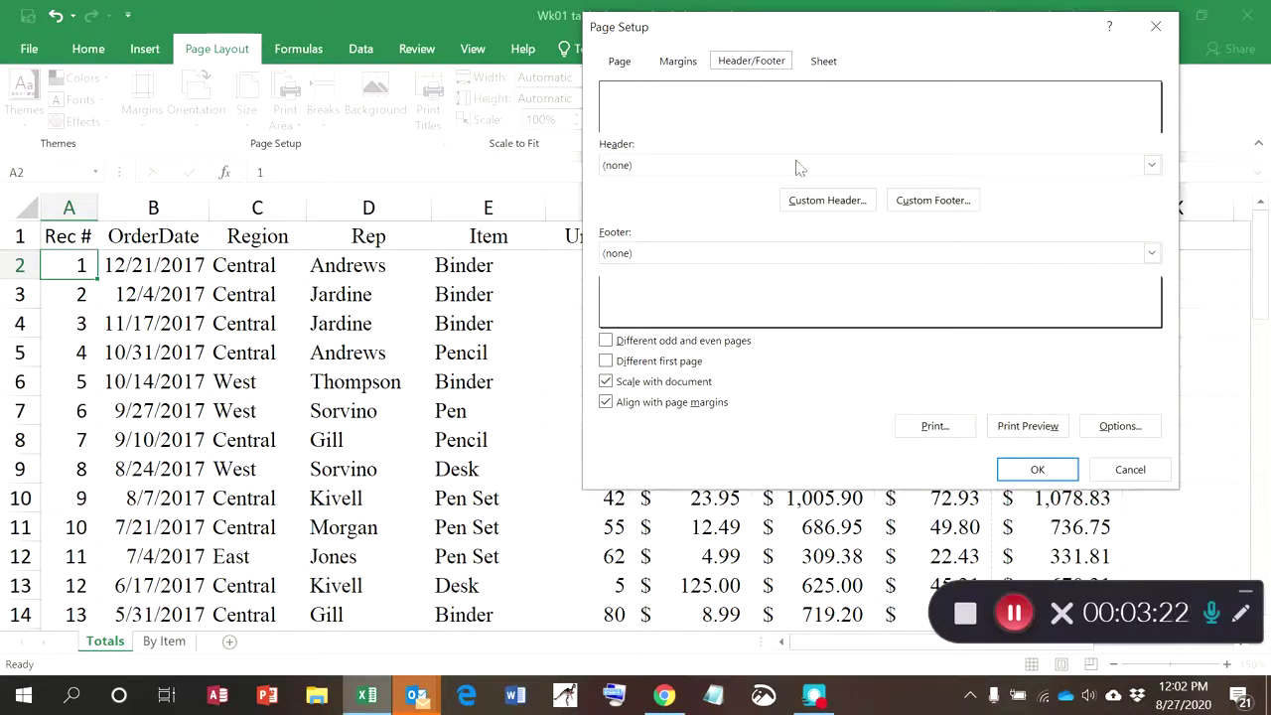
{"action": "left_click", "coordinate": [809, 203]}
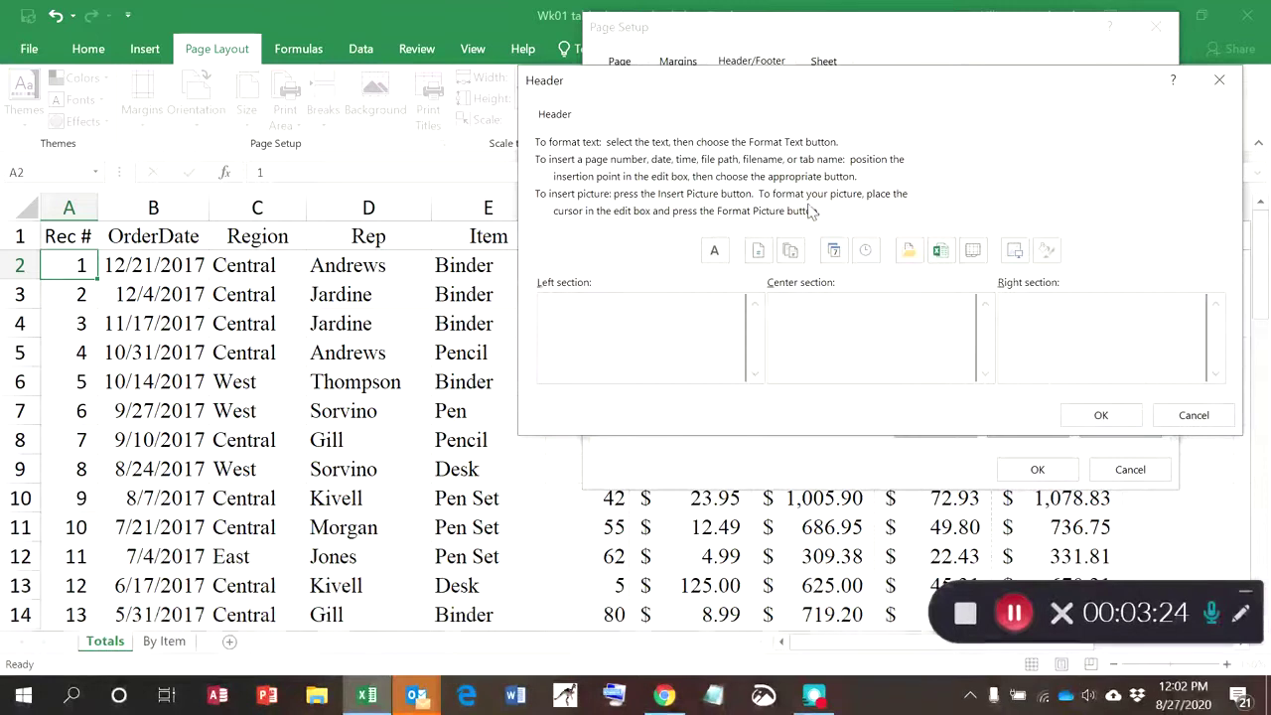
{"action": "type", "text": "Name:"}
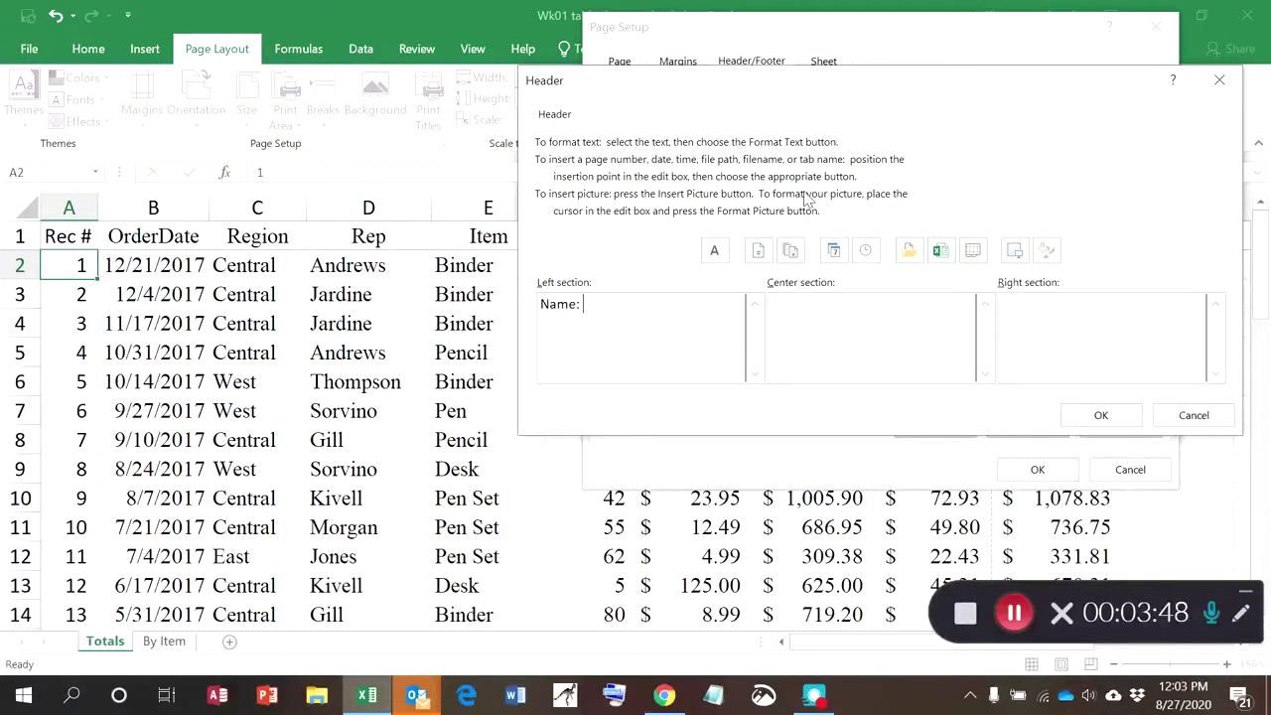
{"action": "key", "text": "Tab"}
{"action": "type", "text": "BAN 310 Data Visualization - Fall 2020"}
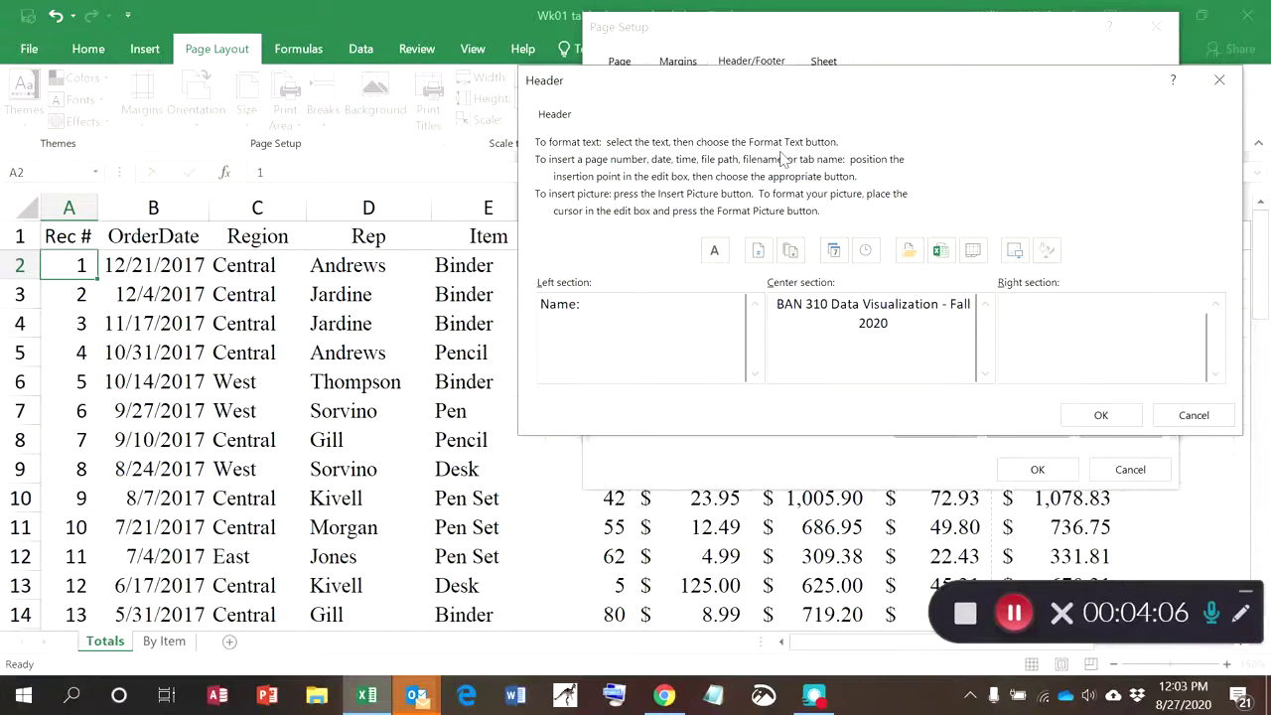
- Fill the header's right section with "Date Printed:" followed by the automatic date field
{"action": "type", "text": "Date Printe"}
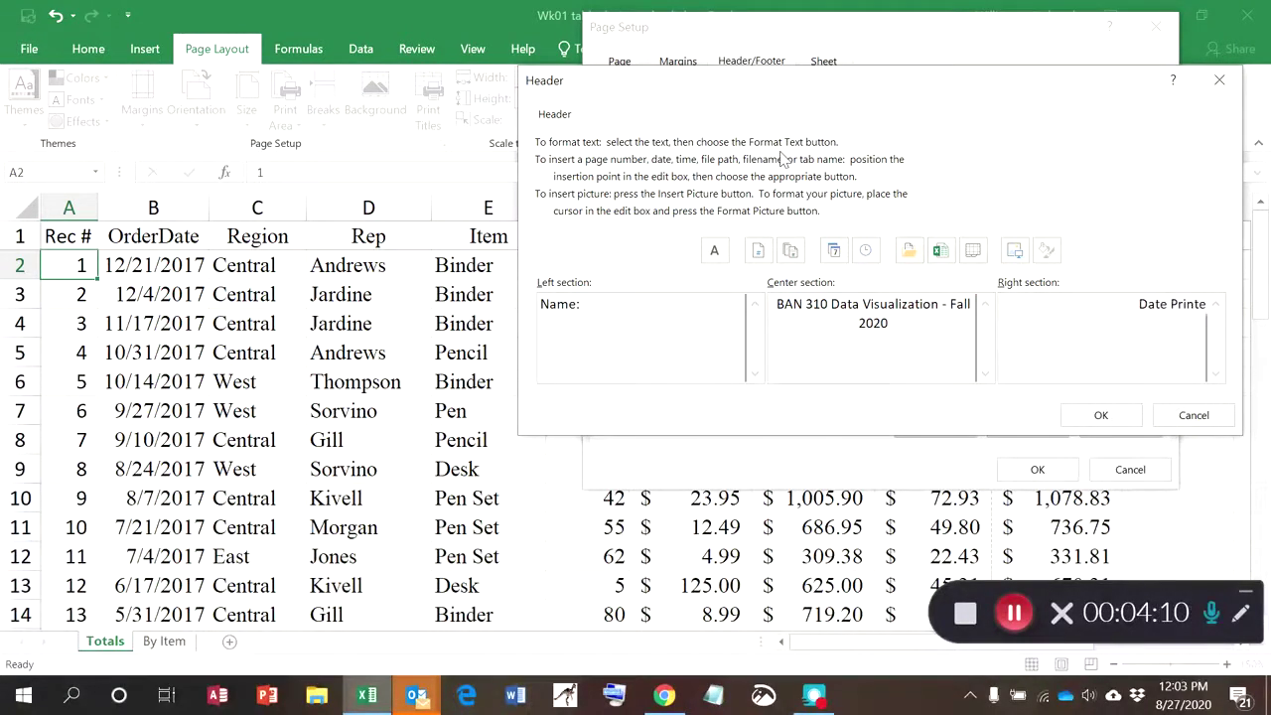
{"action": "type", "text": "d:"}
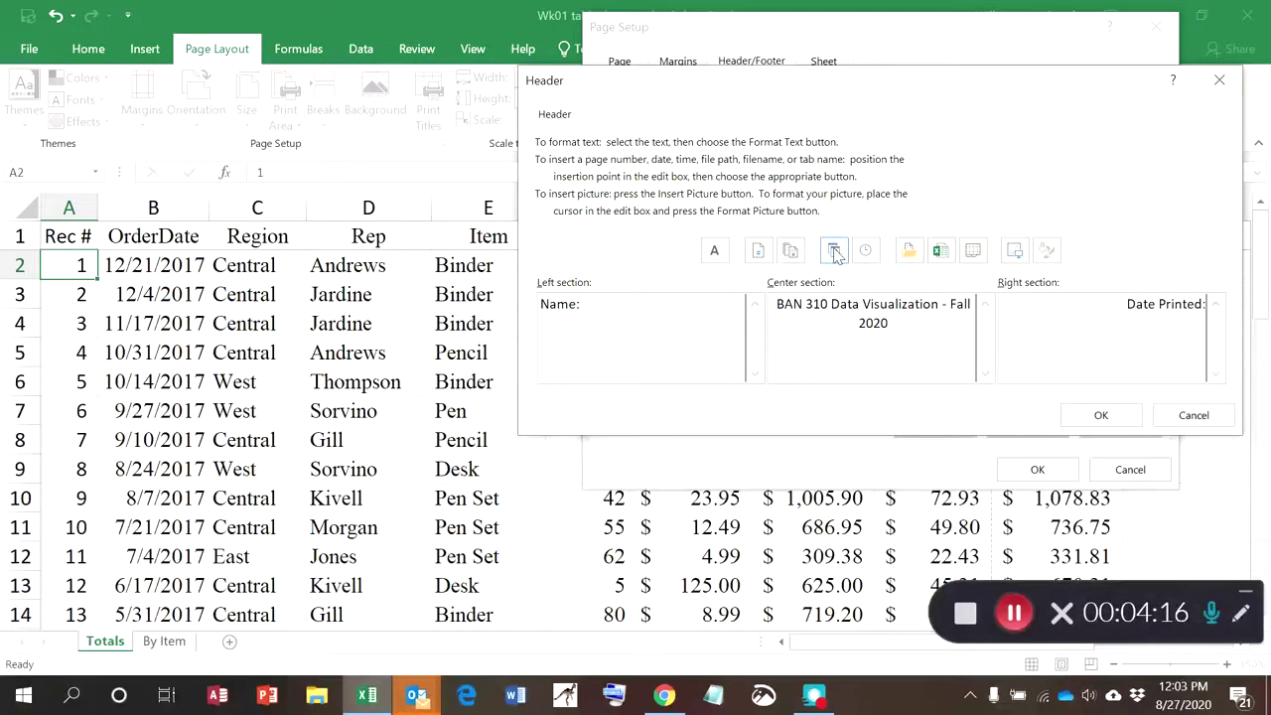
{"action": "left_click", "coordinate": [835, 251]}
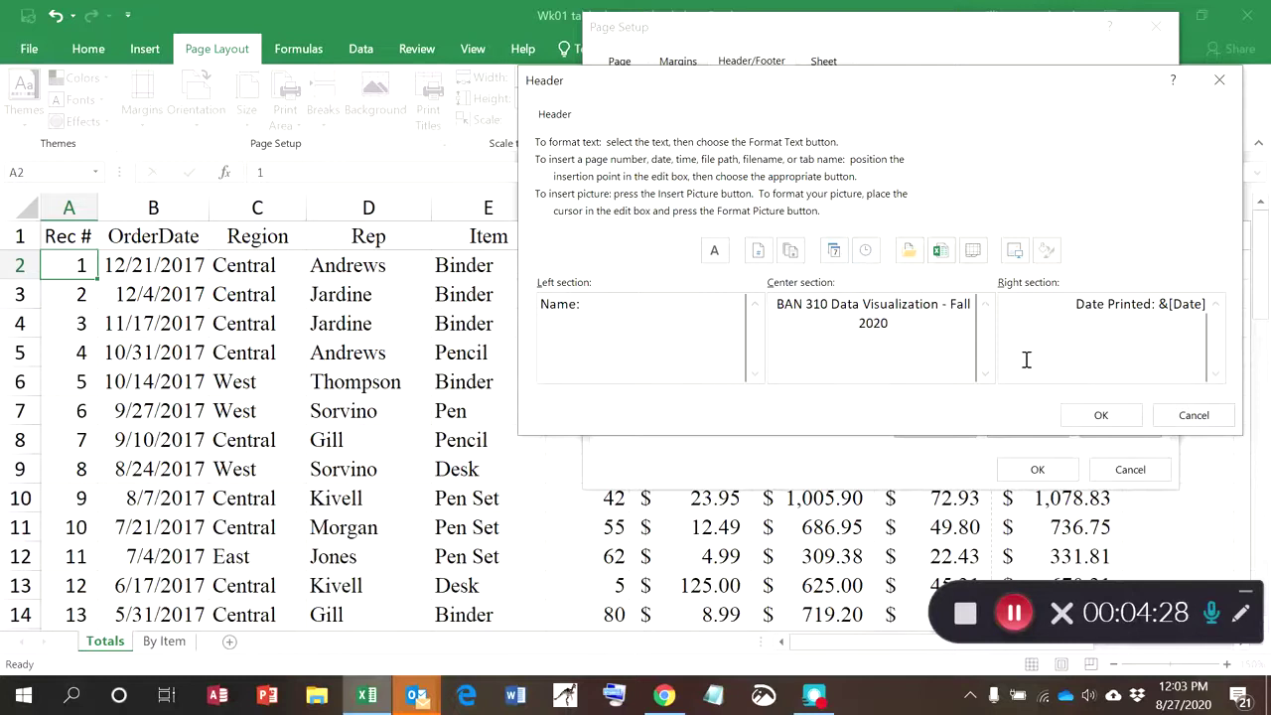
- Accept the custom header and create a custom footer with "File:" followed by the automatic file name field in its left section
{"action": "left_click", "coordinate": [1084, 417]}
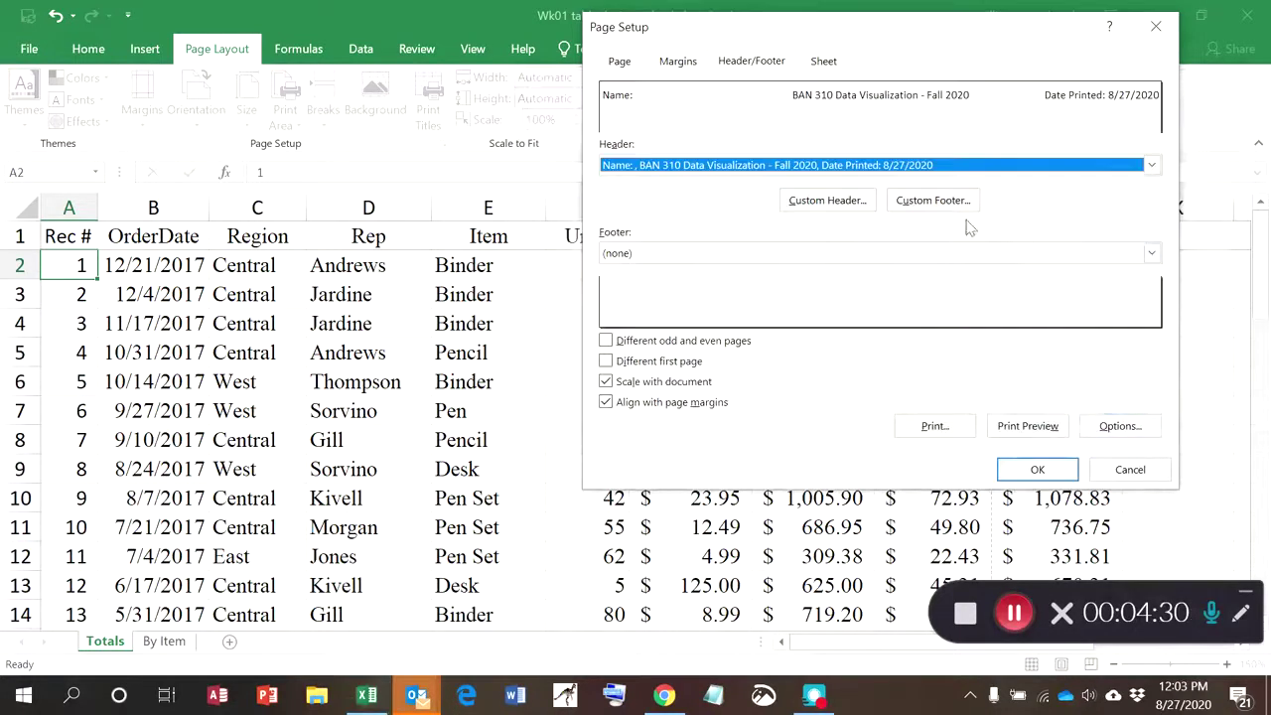
{"action": "left_click", "coordinate": [933, 201]}
{"action": "type", "text": "File:"}
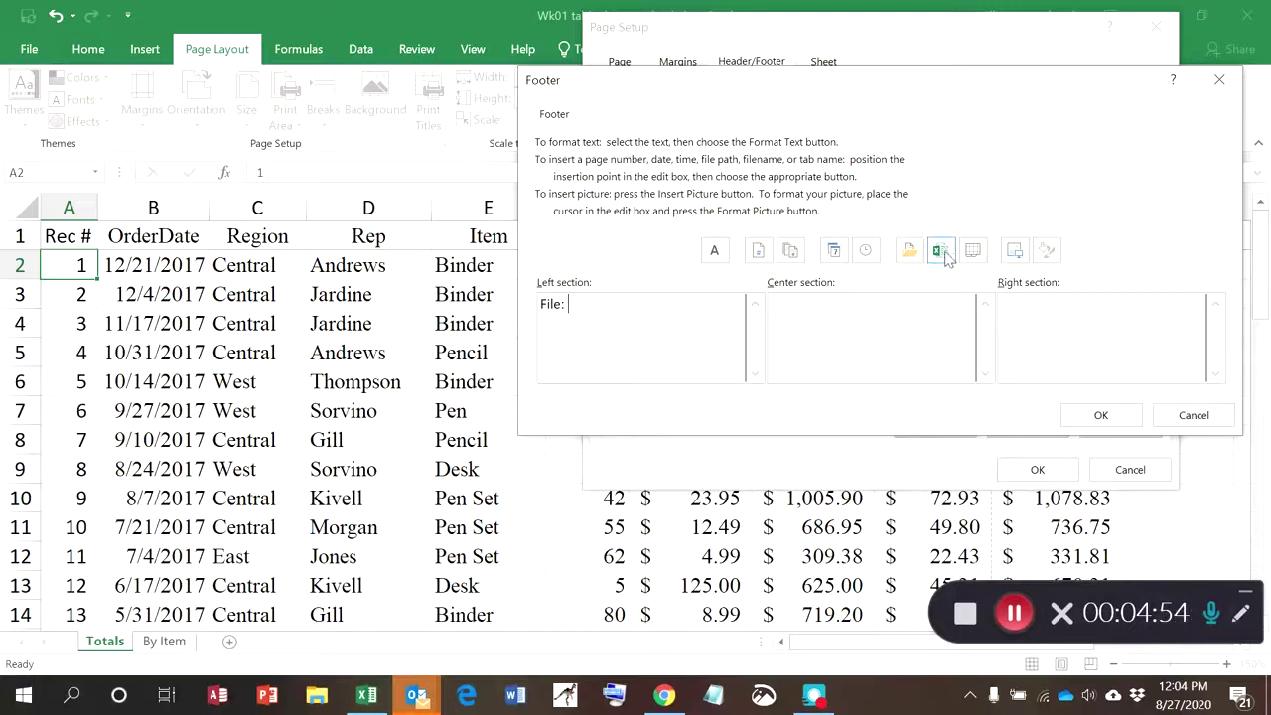
{"action": "left_click", "coordinate": [939, 251]}
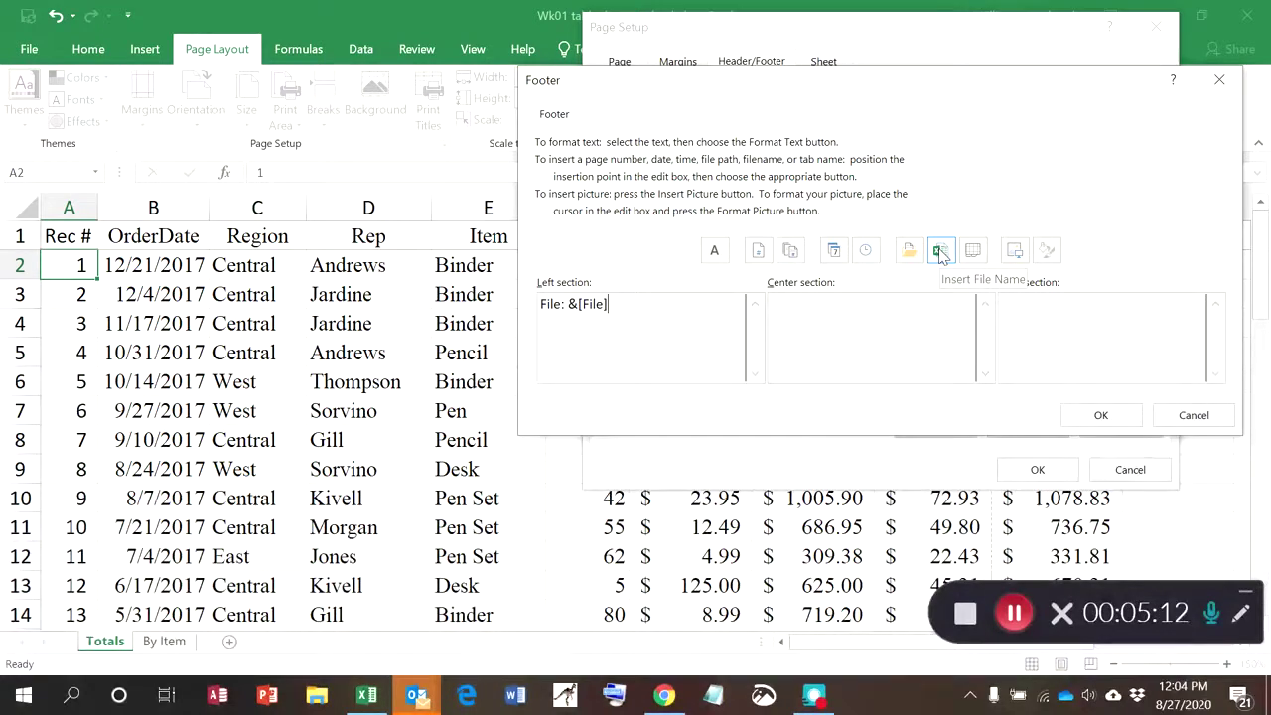
- Fill the footer's center section with "Page:", the page number field, "of" and the number of pages field
{"action": "type", "text": "Page:"}
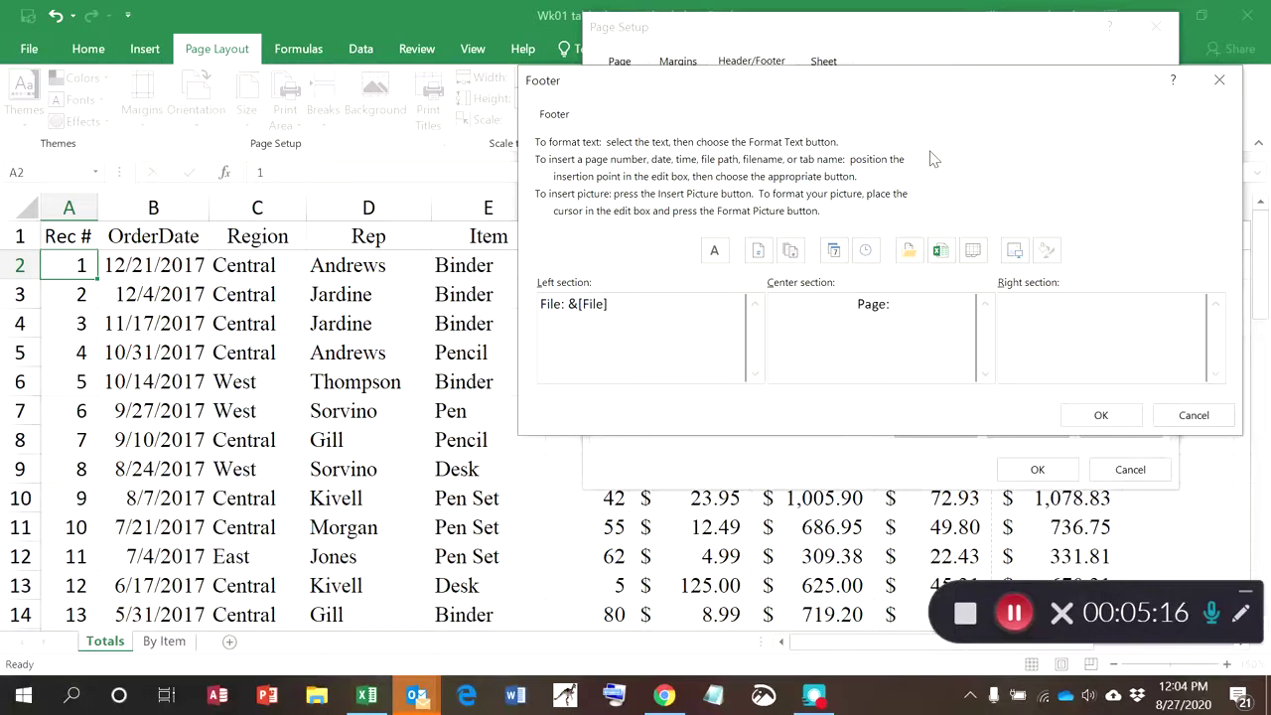
{"action": "left_click", "coordinate": [757, 252]}
{"action": "type", "text": "of"}
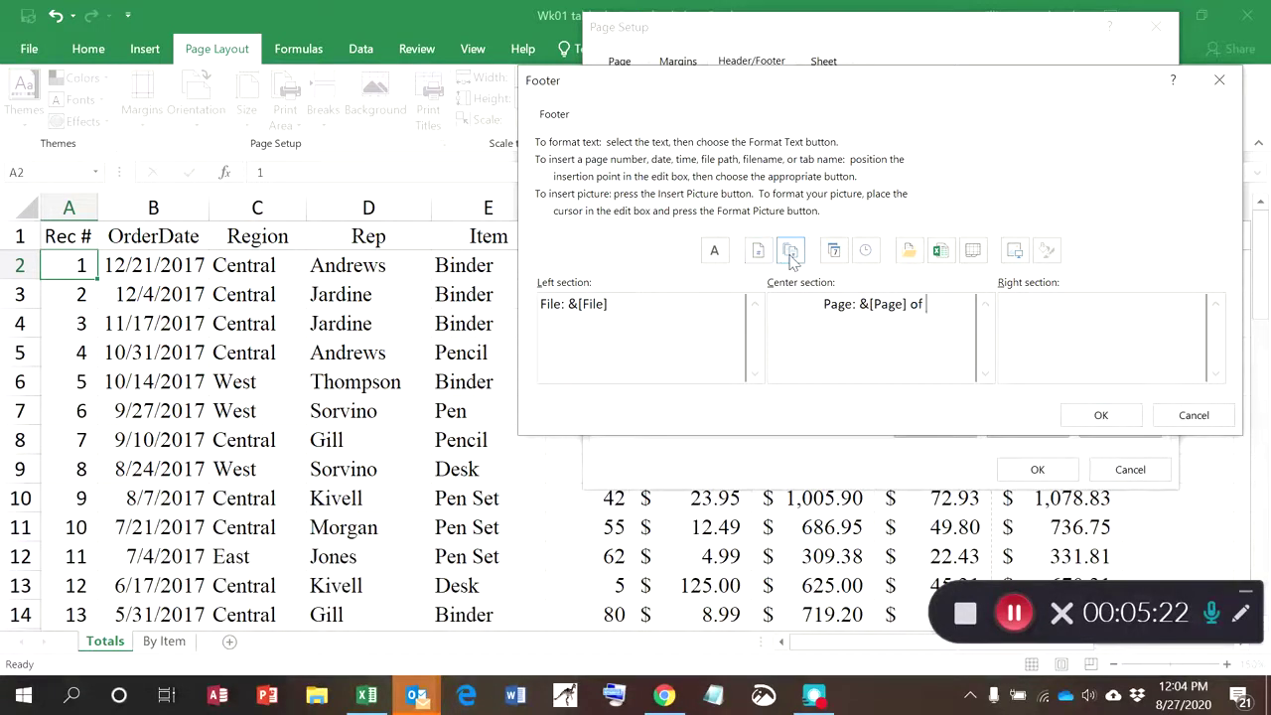
{"action": "left_click", "coordinate": [790, 251]}
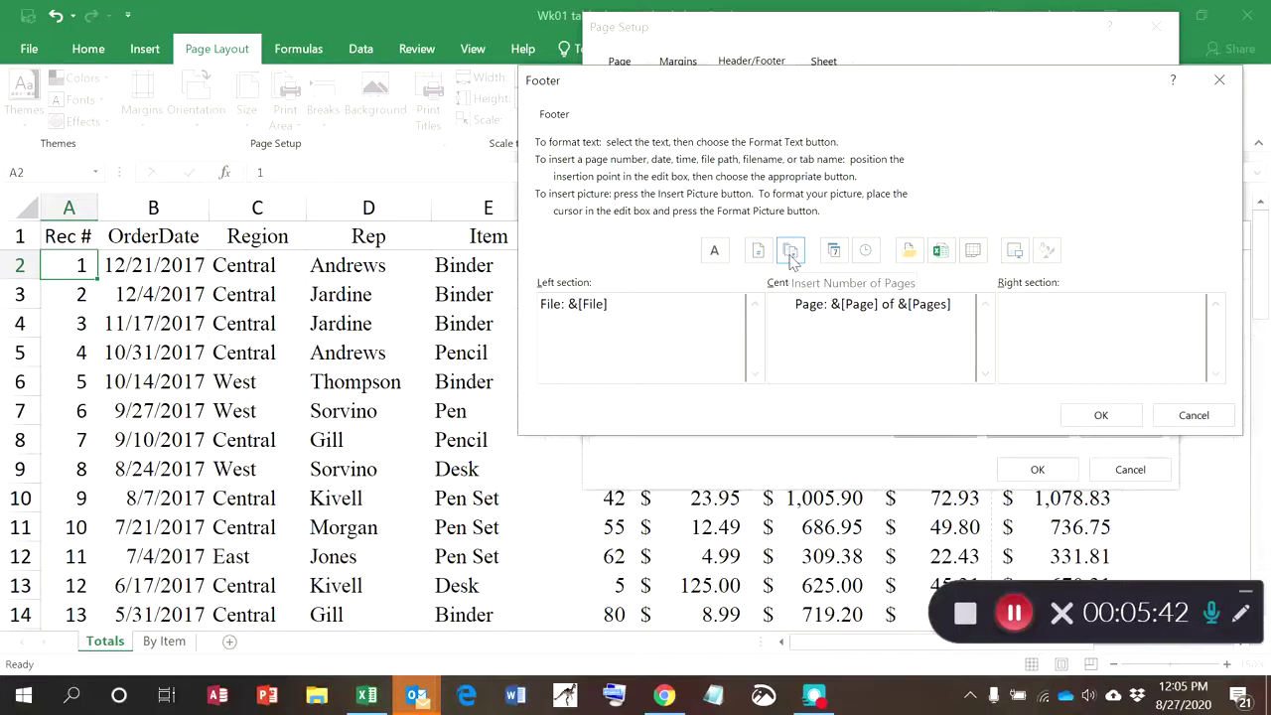
- Fill the footer's right section with "Sheet:" followed by the automatic sheet name field and accept the custom footer
{"action": "type", "text": "Sheet:"}
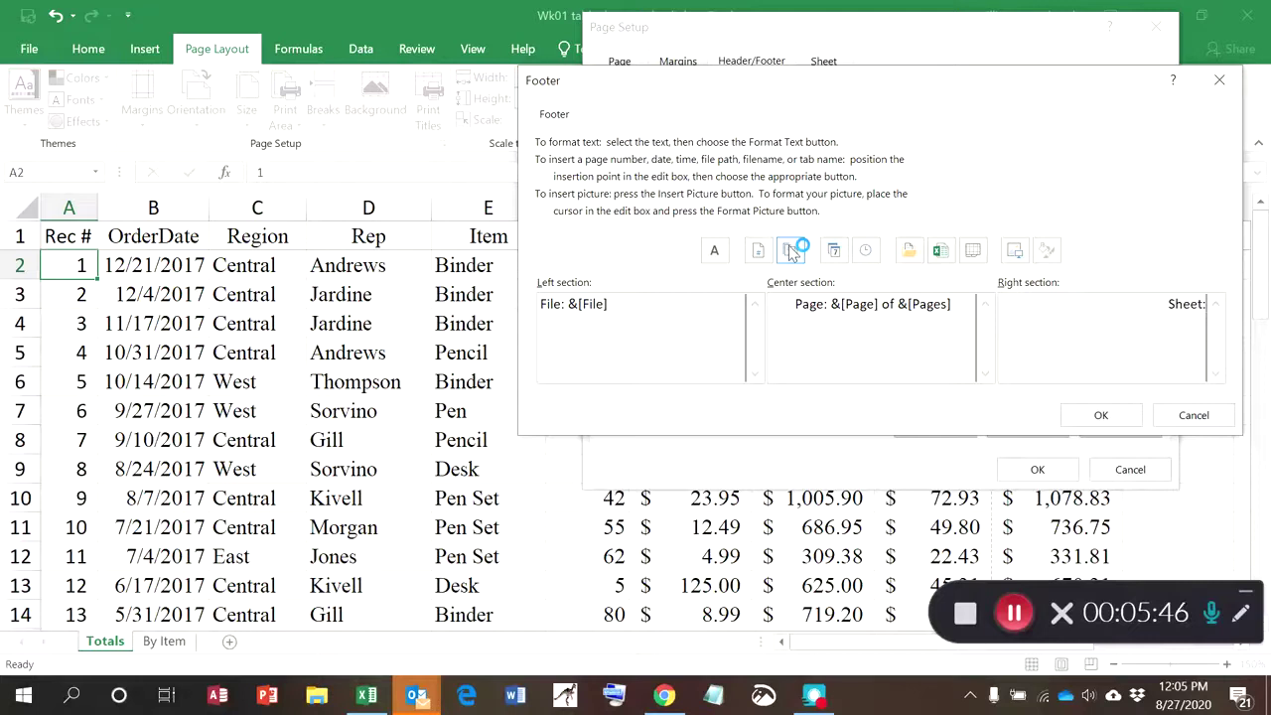
{"action": "left_click", "coordinate": [973, 256]}
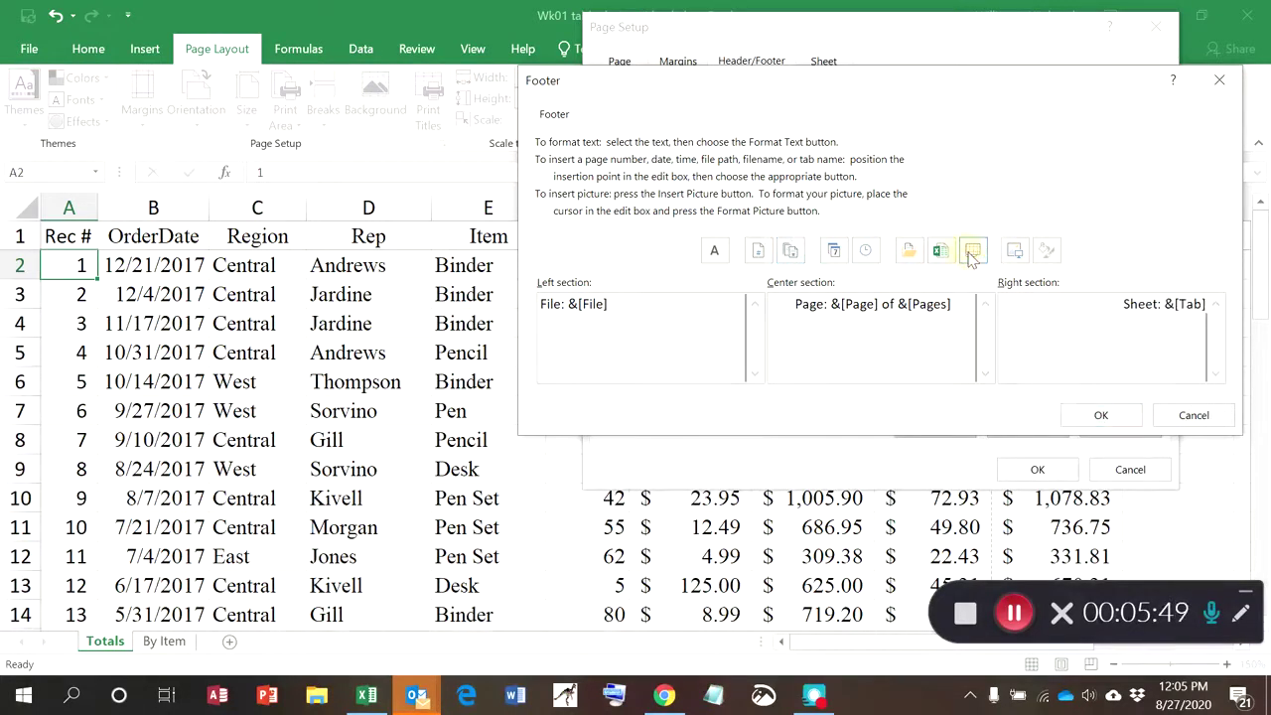
{"action": "left_click", "coordinate": [1088, 420]}
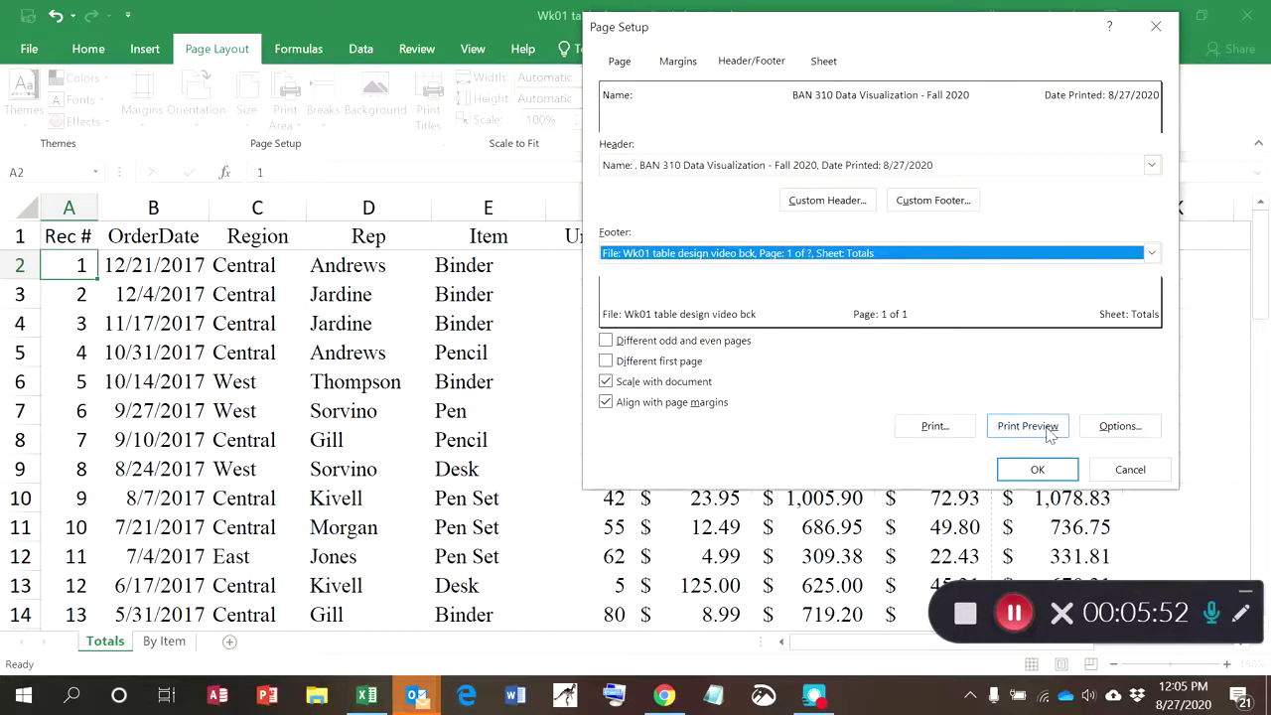
- Examine the header and footer on all four pages of the print preview, then return to the Totals sheet
{"action": "left_click", "coordinate": [1043, 435]}
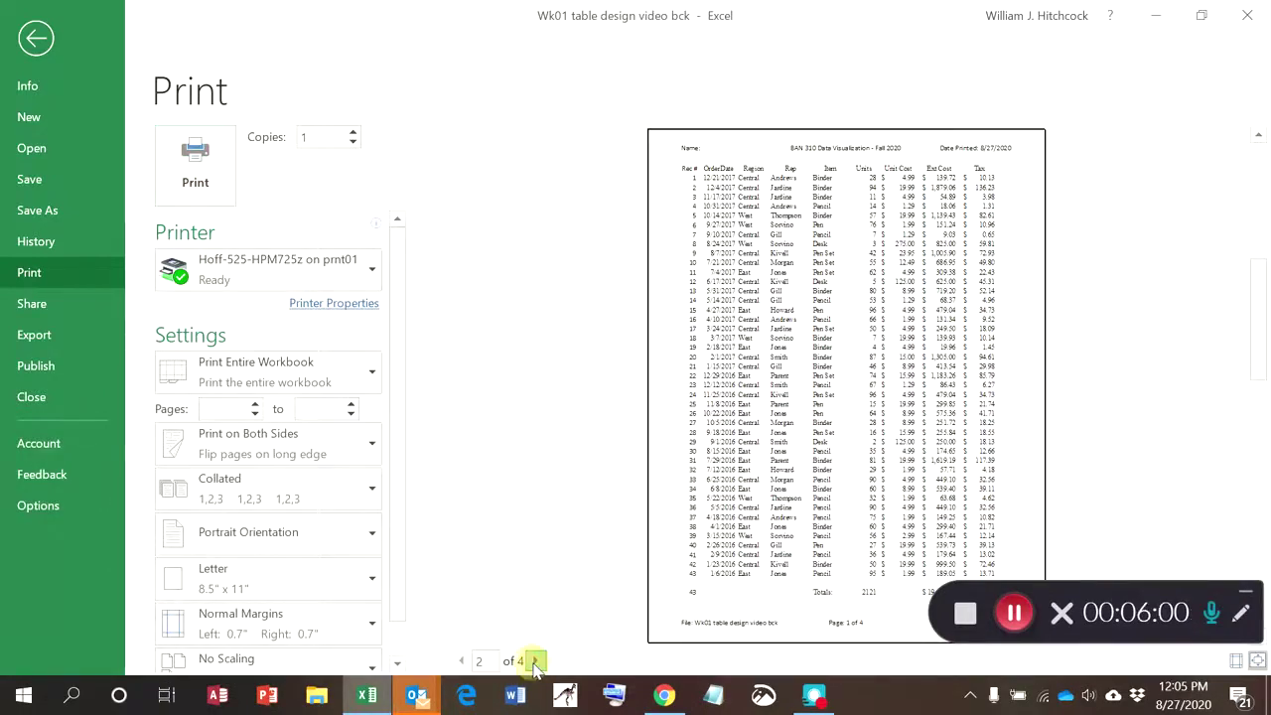
{"action": "left_click", "coordinate": [535, 662]}
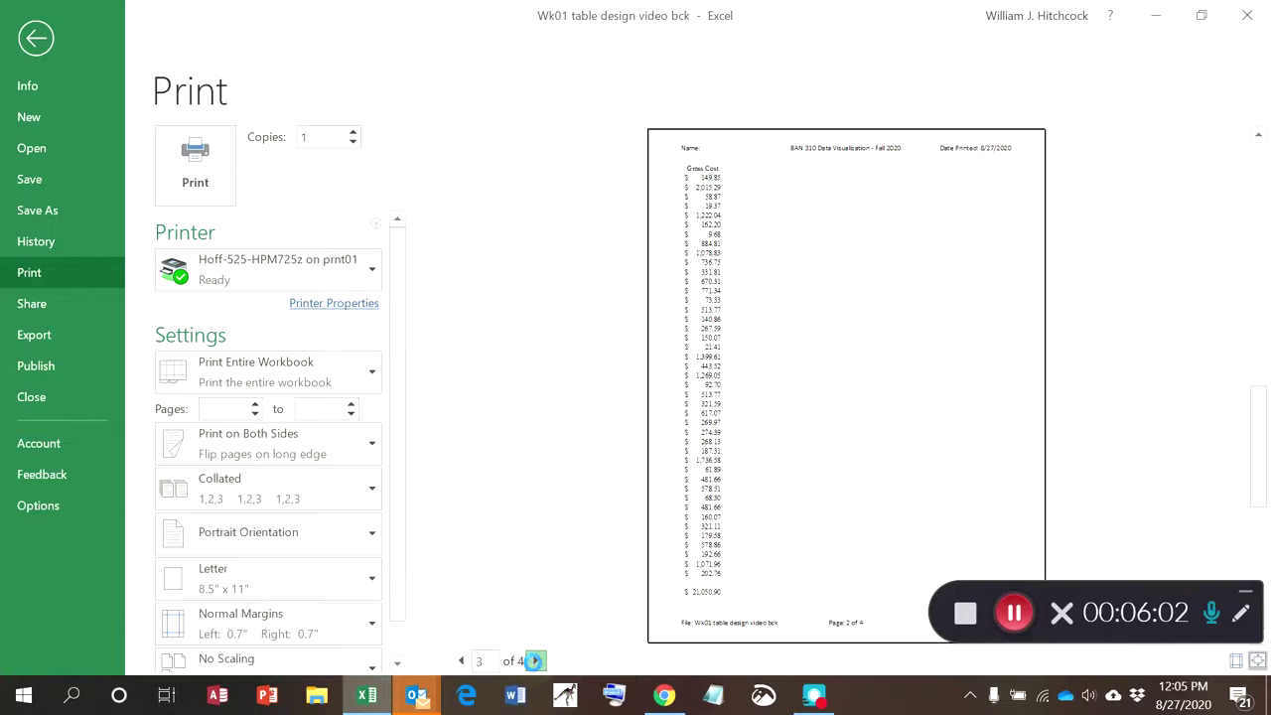
{"action": "left_click", "coordinate": [534, 662]}
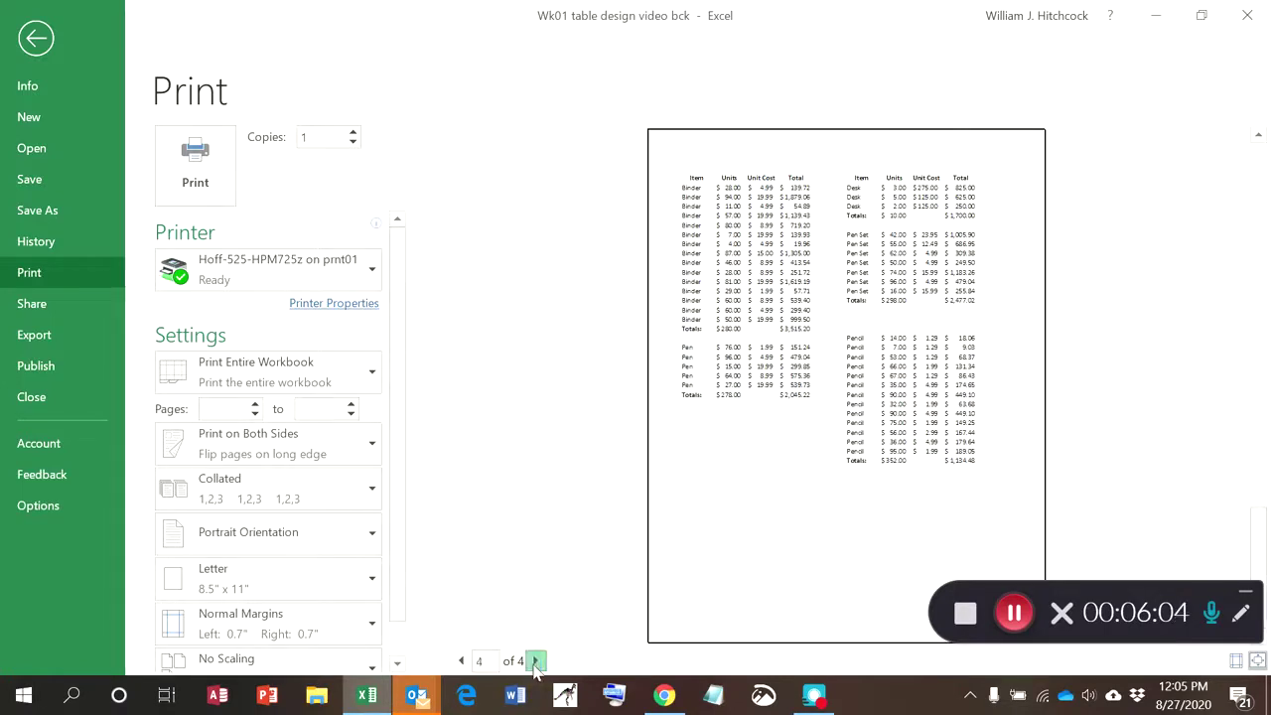
{"action": "left_click", "coordinate": [534, 661]}
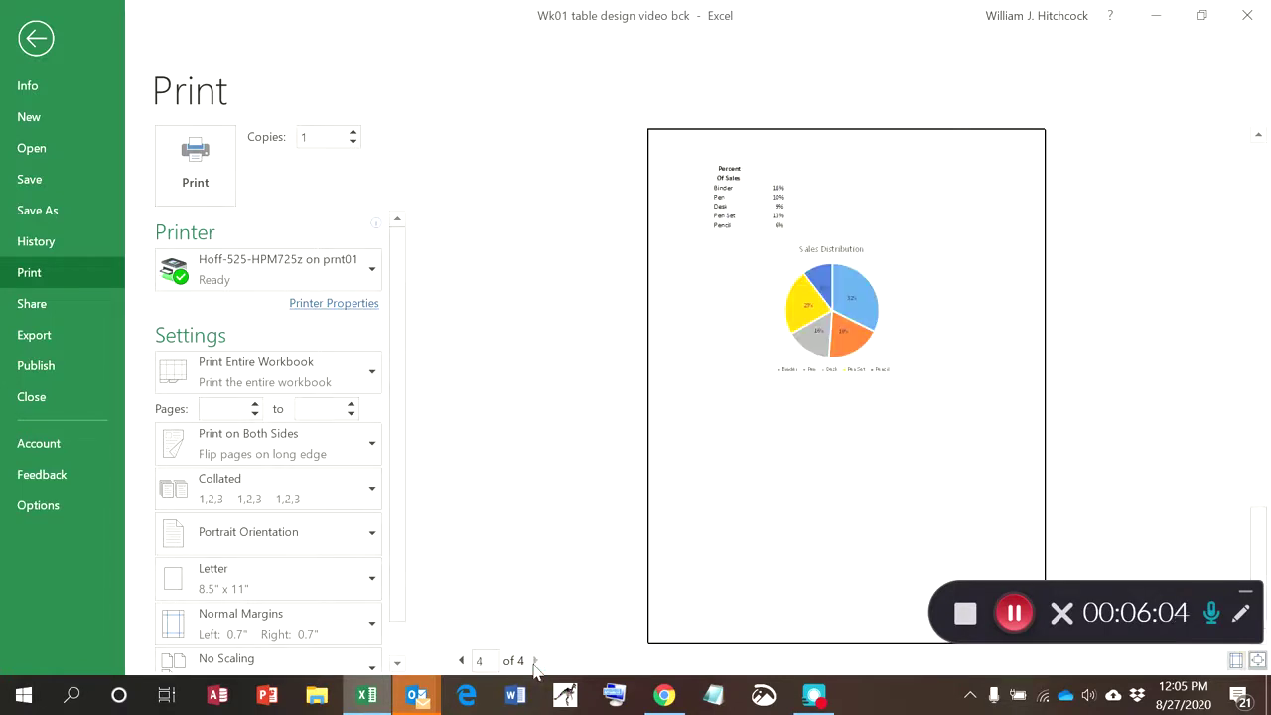
{"action": "left_click", "coordinate": [461, 661]}
{"action": "left_click", "coordinate": [461, 661]}
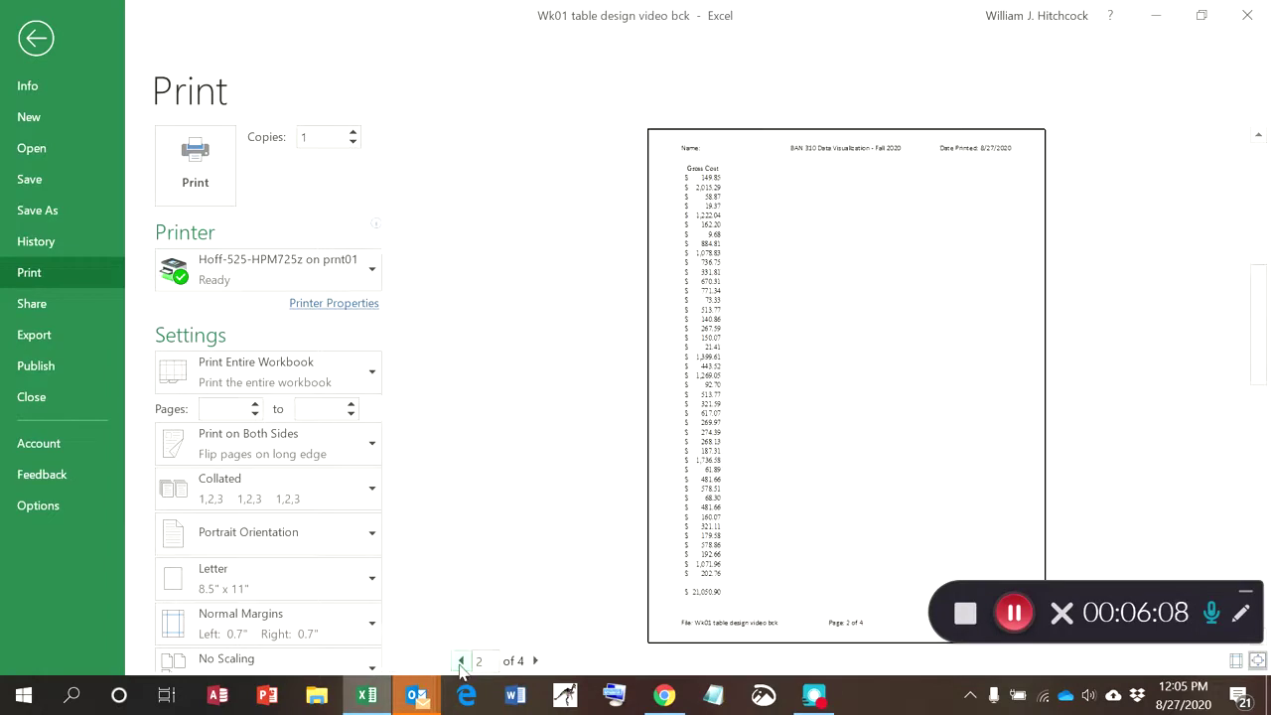
{"action": "left_click", "coordinate": [460, 661]}
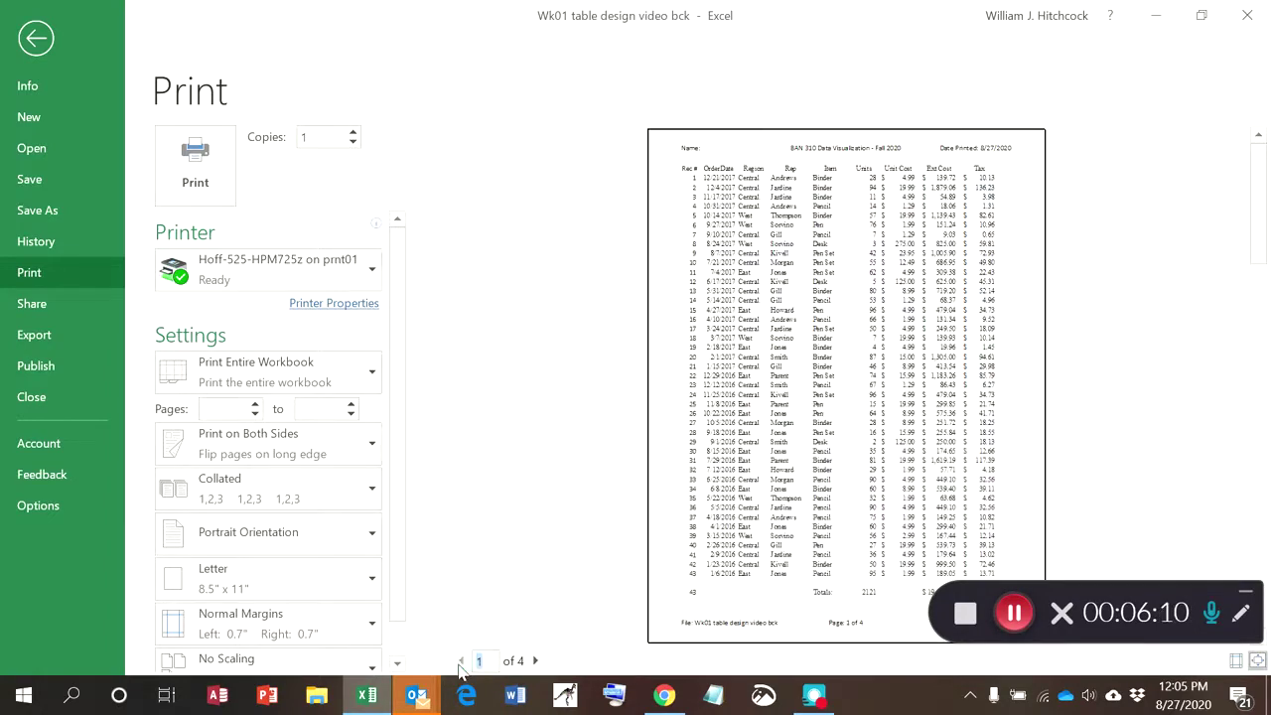
{"action": "left_click", "coordinate": [44, 38]}
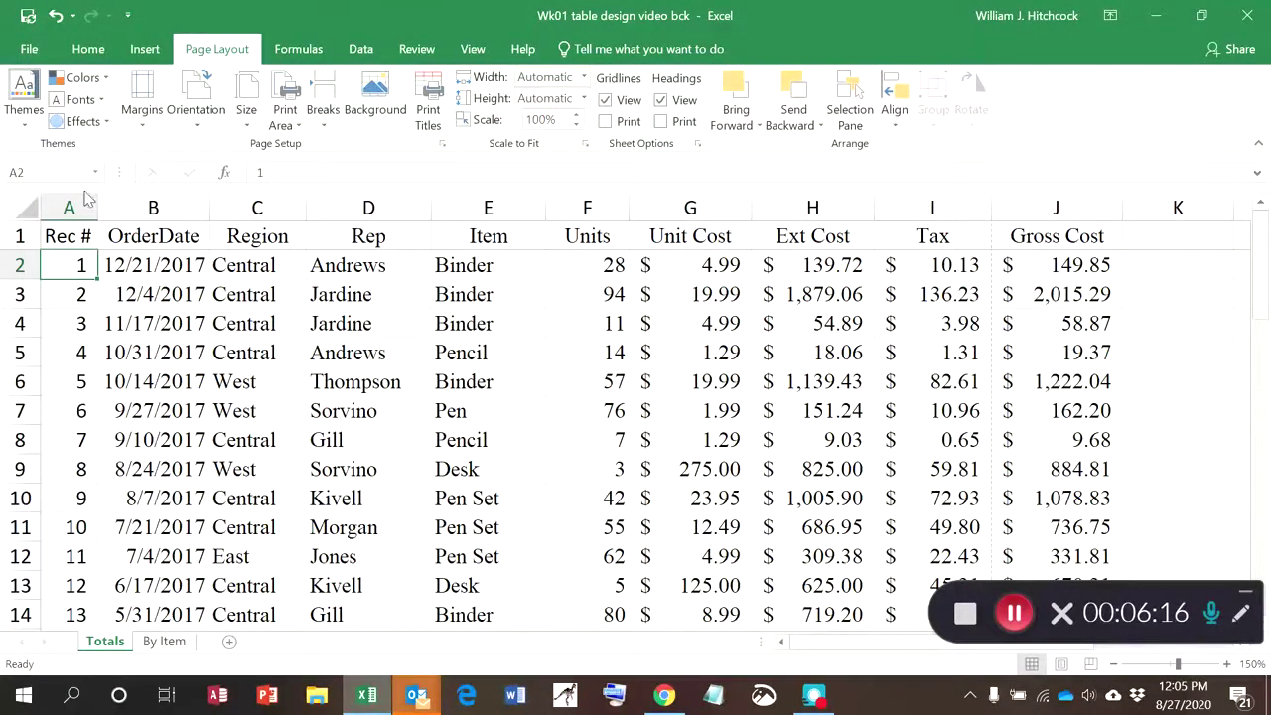
{"action": "left_click", "coordinate": [159, 642], "text": "ctrl"}
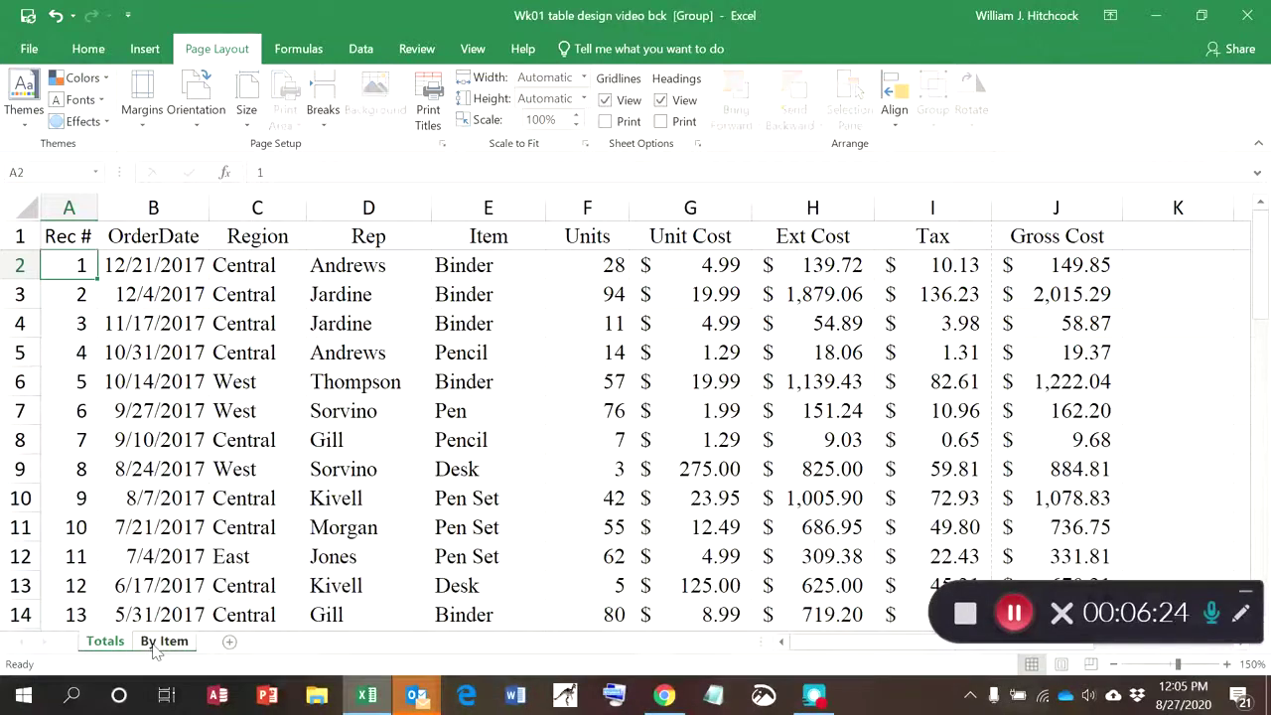
{"action": "right_click", "coordinate": [156, 645]}
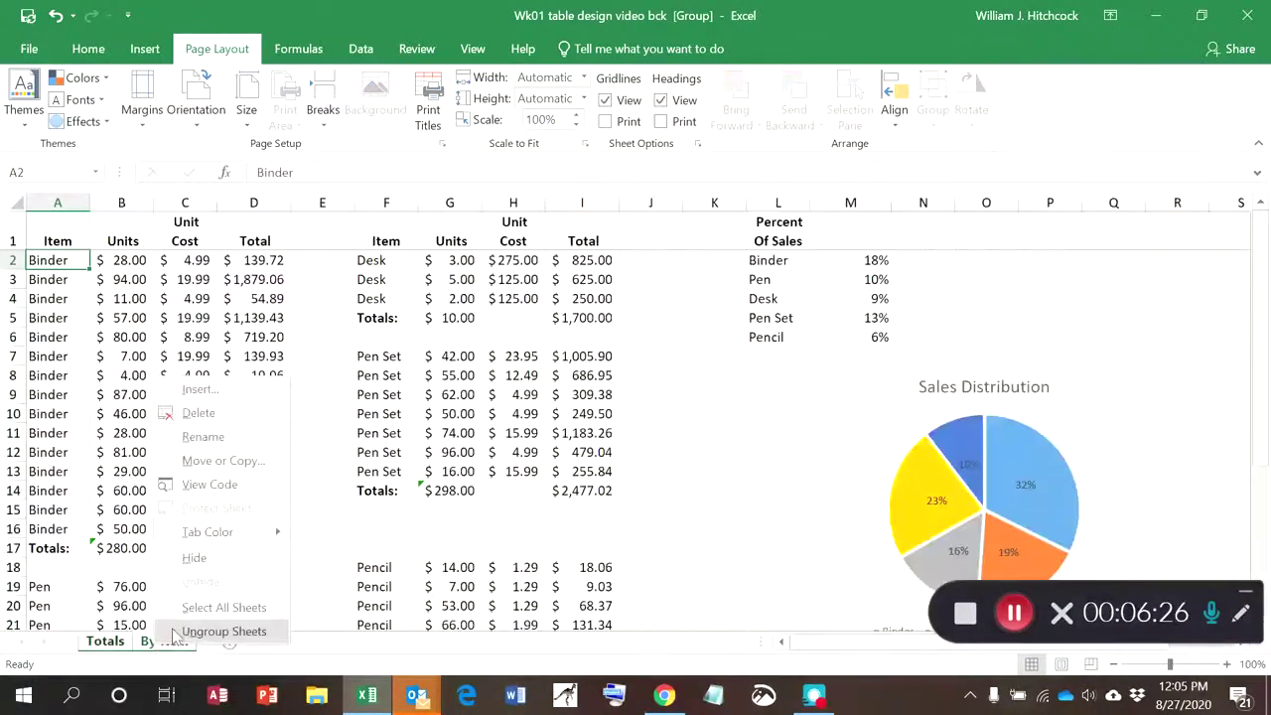
{"action": "left_click", "coordinate": [184, 607]}
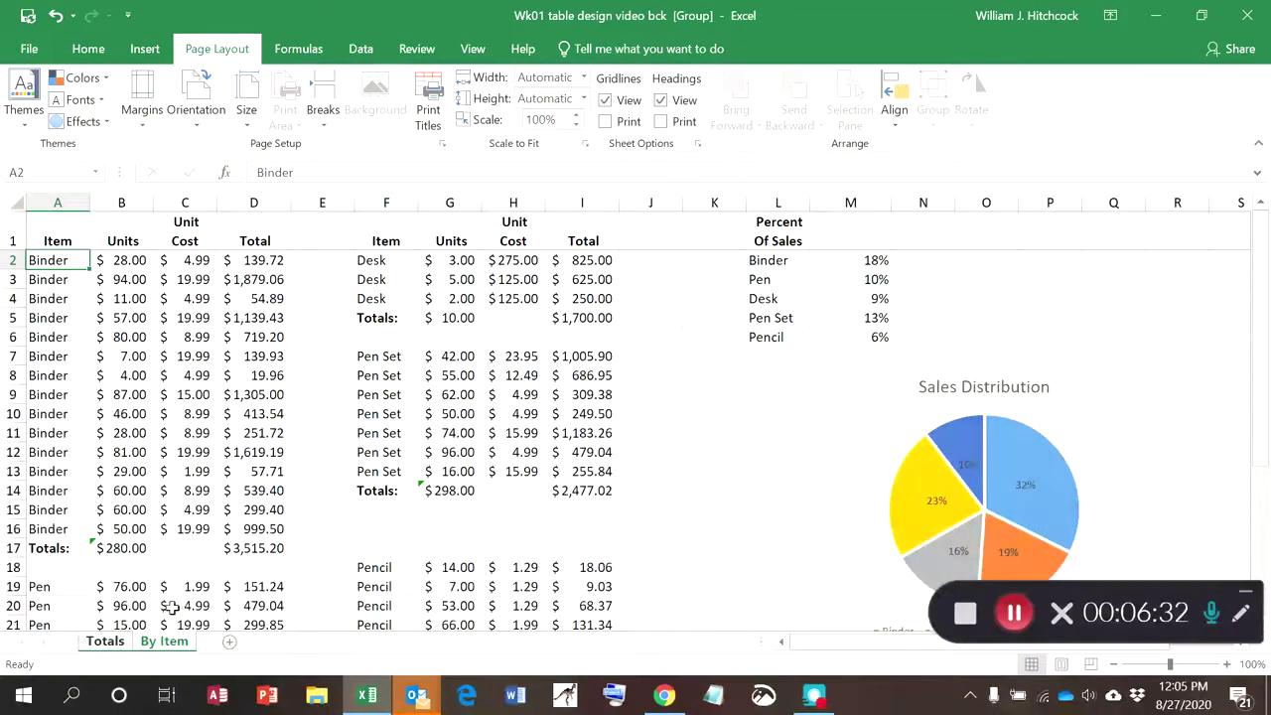
{"action": "left_click", "coordinate": [110, 645]}
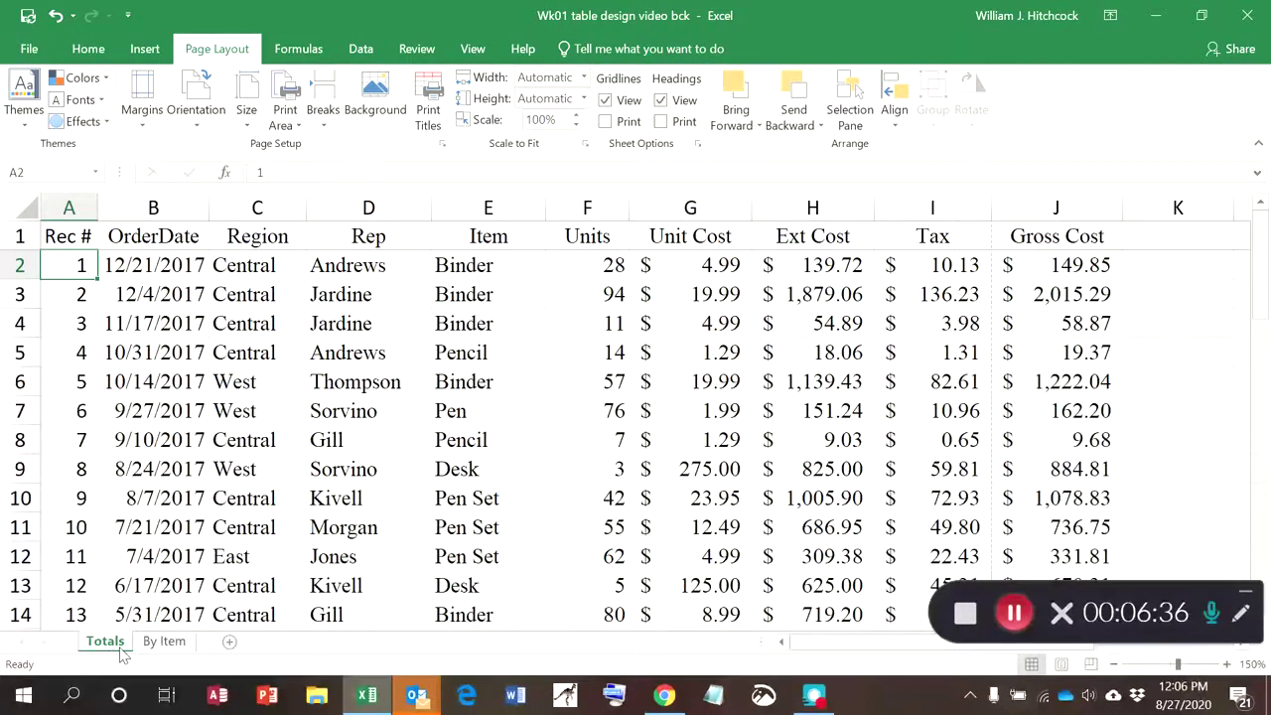
- Group all sheets with Totals active and apply its header and footer page setup to the group, proceeding to the print preview
{"action": "right_click", "coordinate": [116, 644]}
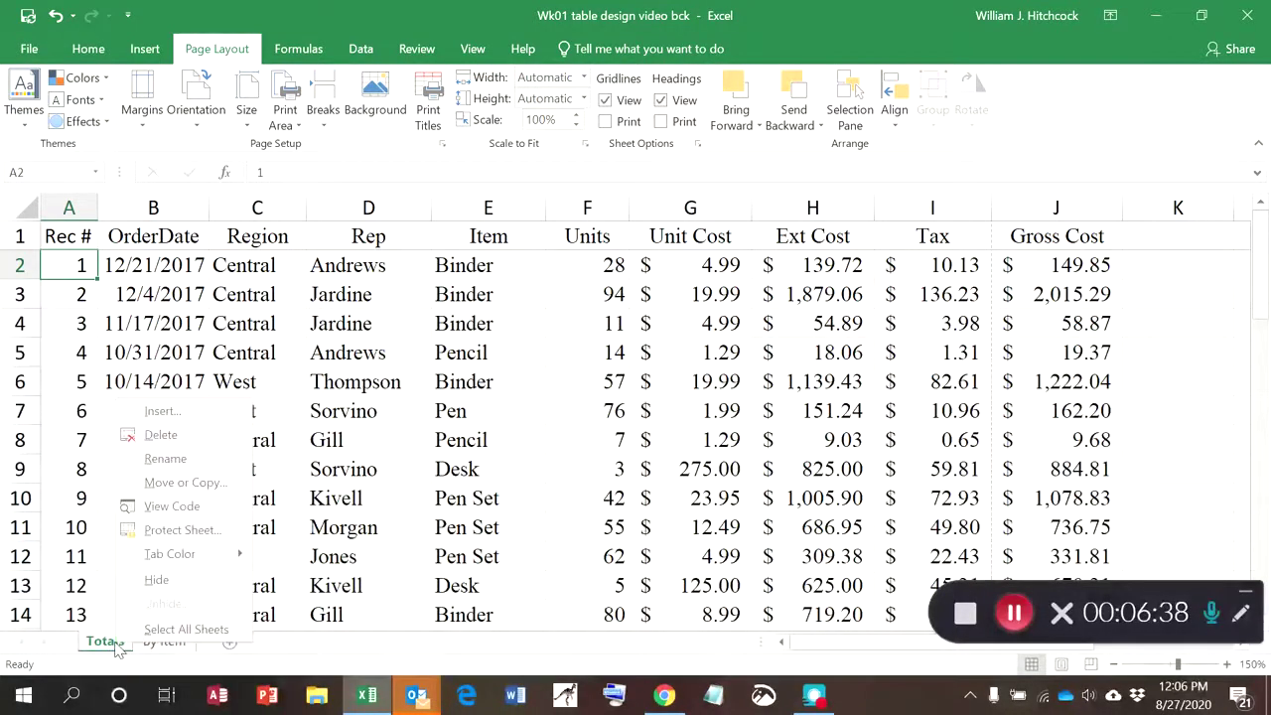
{"action": "left_click", "coordinate": [129, 632]}
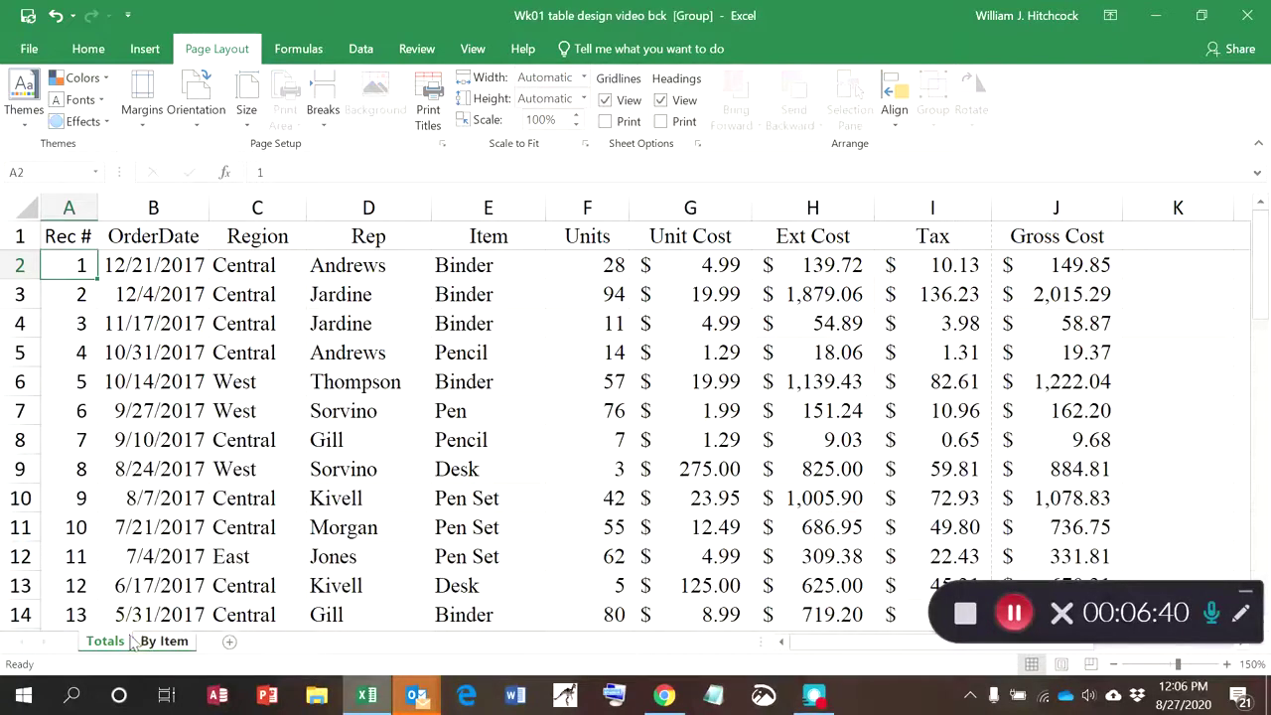
{"action": "left_click", "coordinate": [430, 91]}
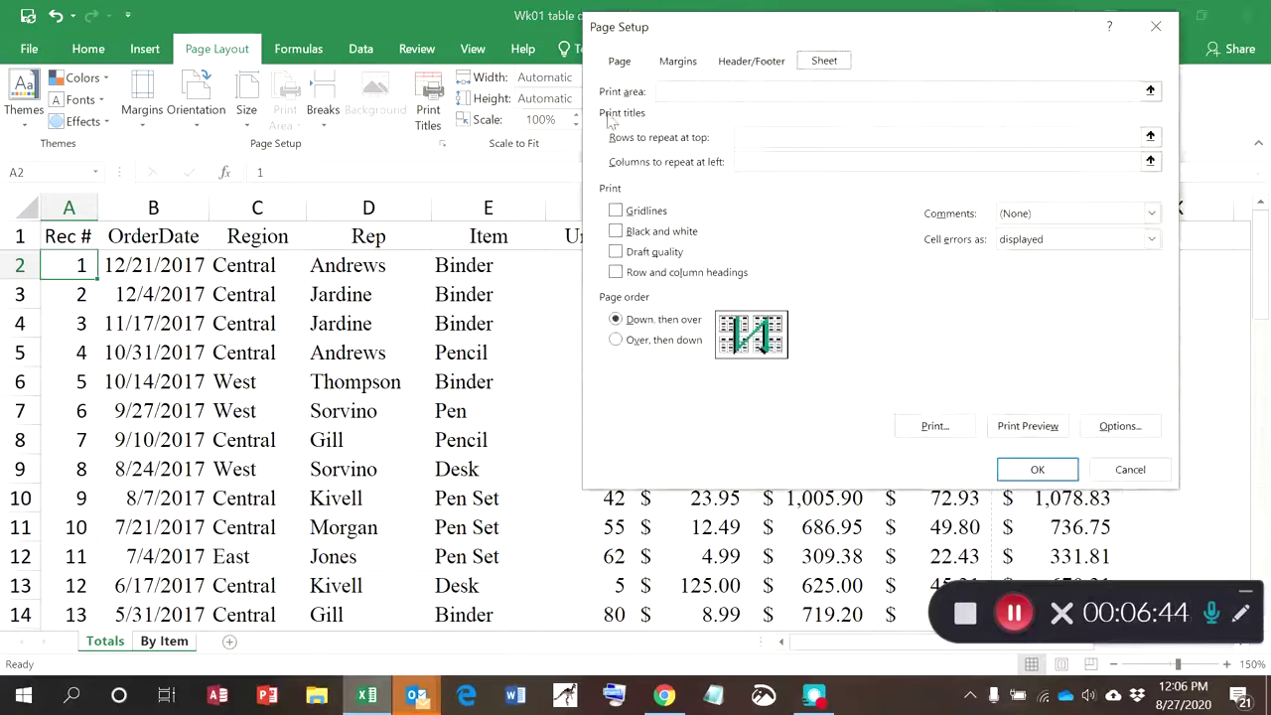
{"action": "left_click", "coordinate": [750, 65]}
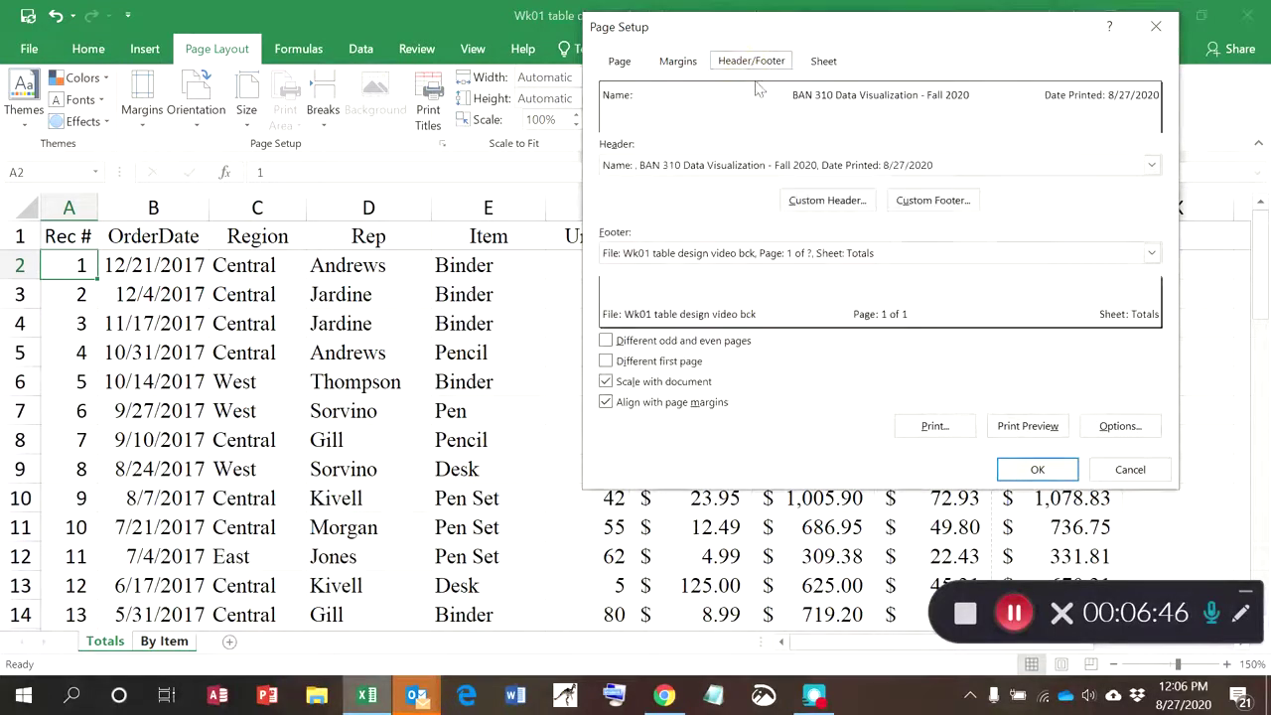
{"action": "left_click", "coordinate": [1042, 427]}
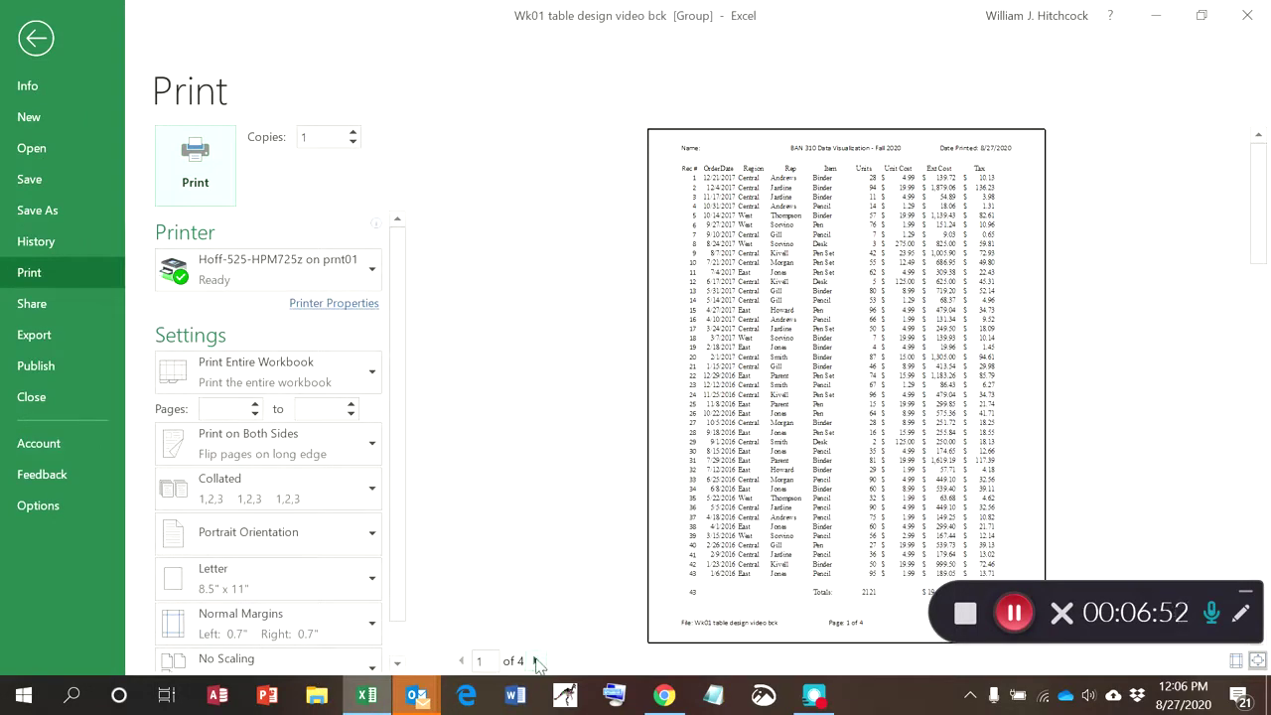
- Examine the header and footer on the By Item pages of the grouped sheets' print preview
{"action": "left_click", "coordinate": [535, 660]}
{"action": "left_click", "coordinate": [535, 661]}
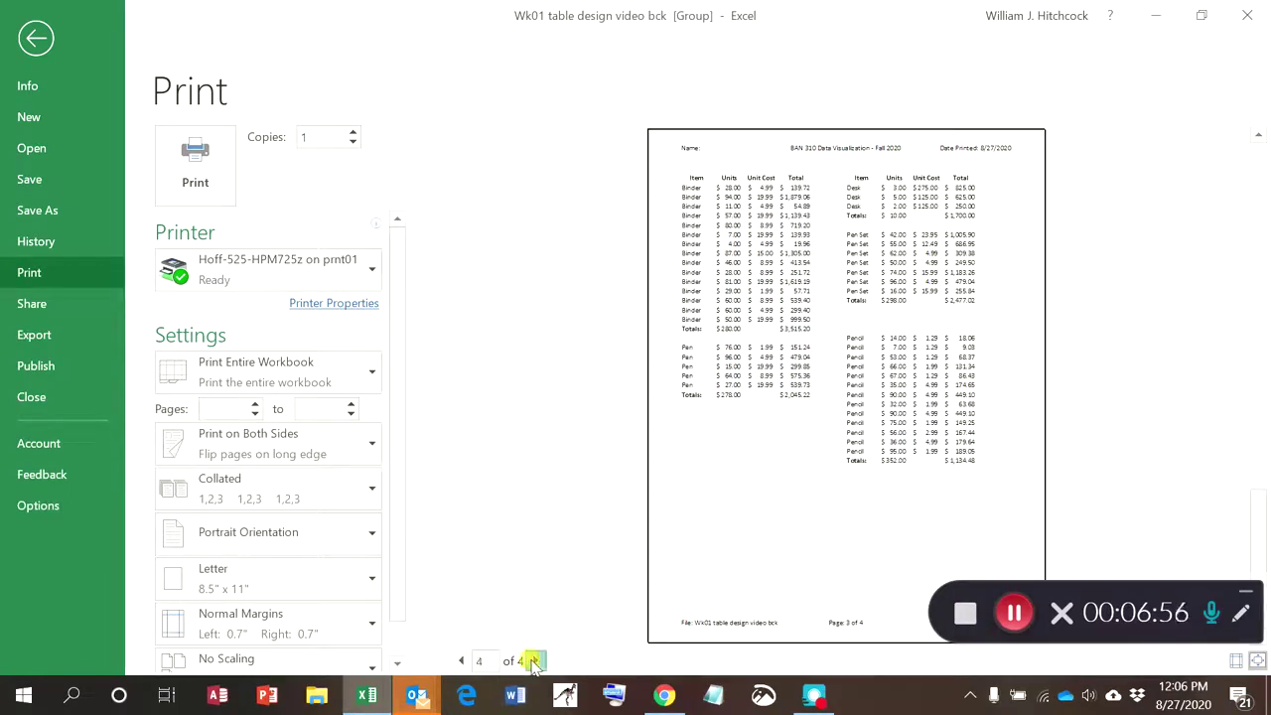
{"action": "left_click", "coordinate": [534, 661]}
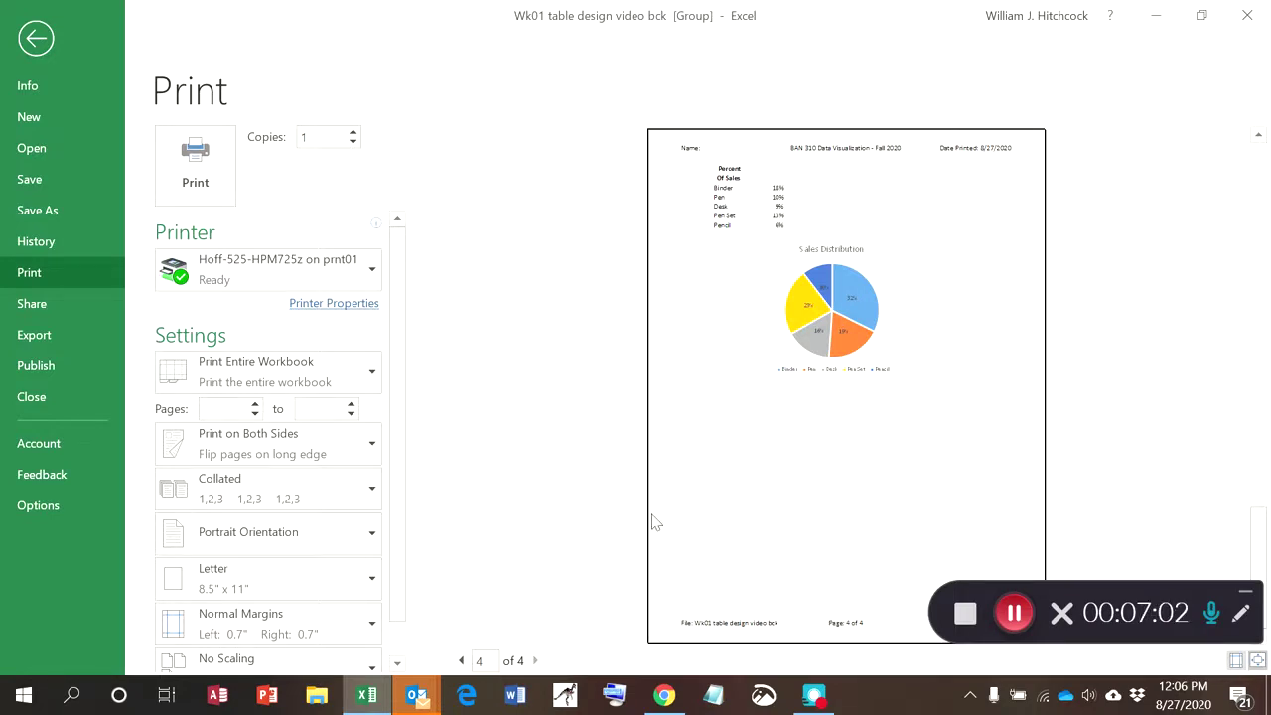
- Leave the print preview and ungroup the Totals and By Item sheets
{"action": "left_click", "coordinate": [35, 38]}
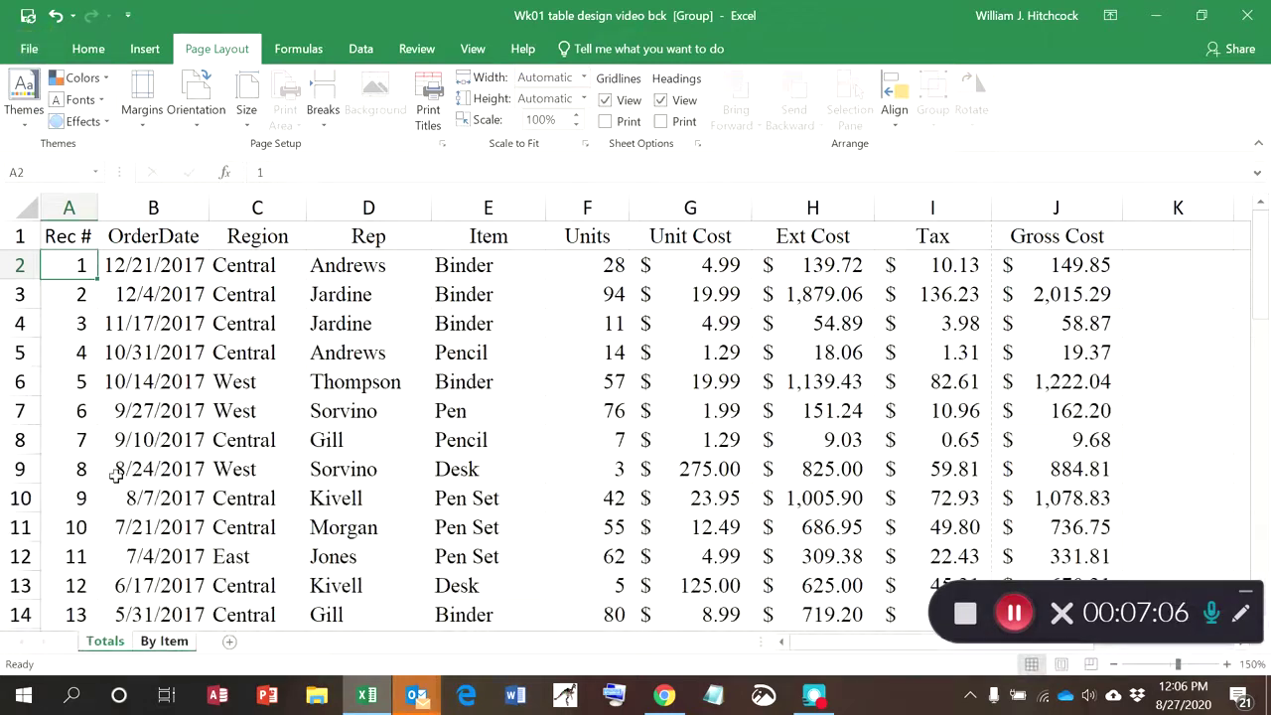
{"action": "right_click", "coordinate": [117, 643]}
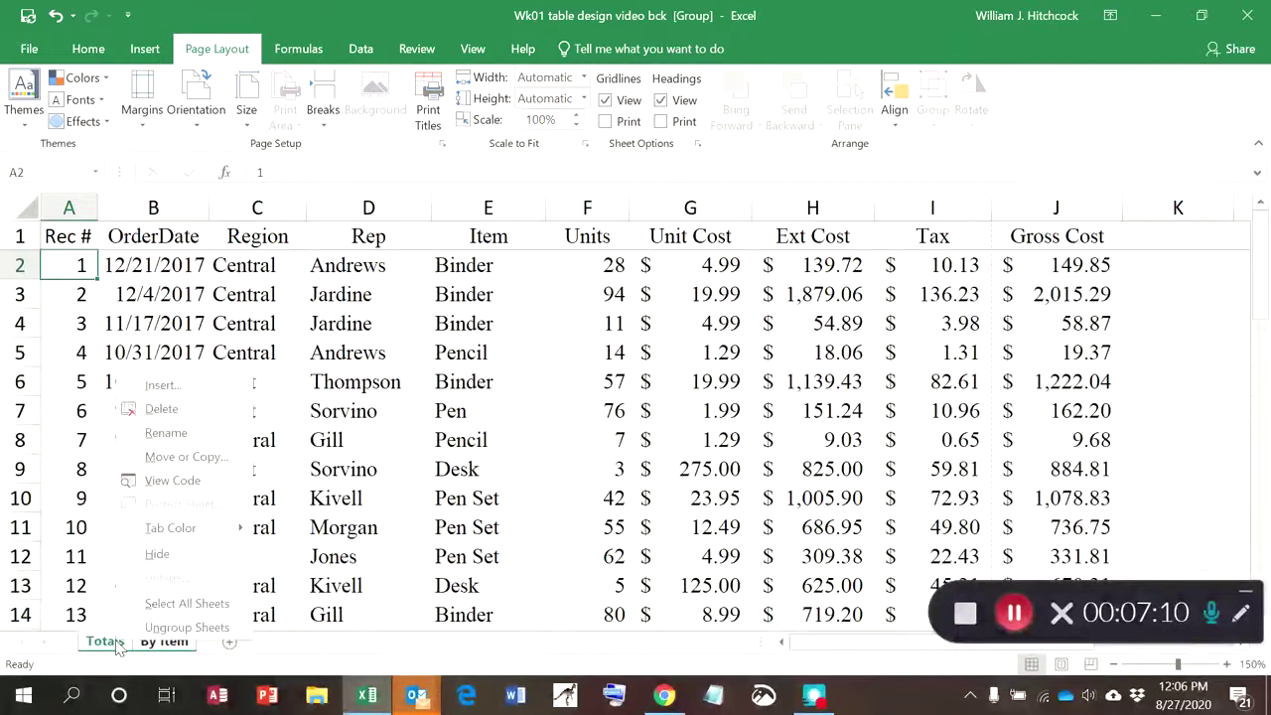
{"action": "left_click", "coordinate": [129, 628]}
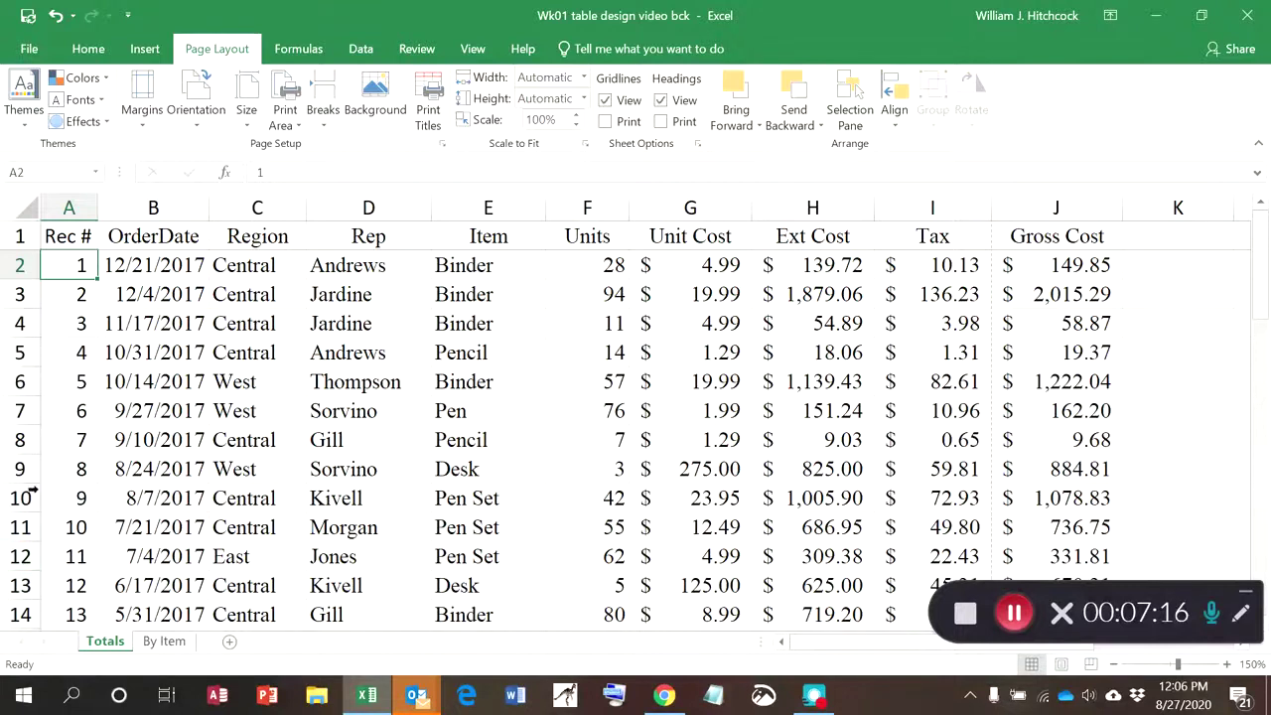
- Change the heading in cell B1 of the Totals sheet to "Order Date"
{"action": "left_click", "coordinate": [131, 236]}
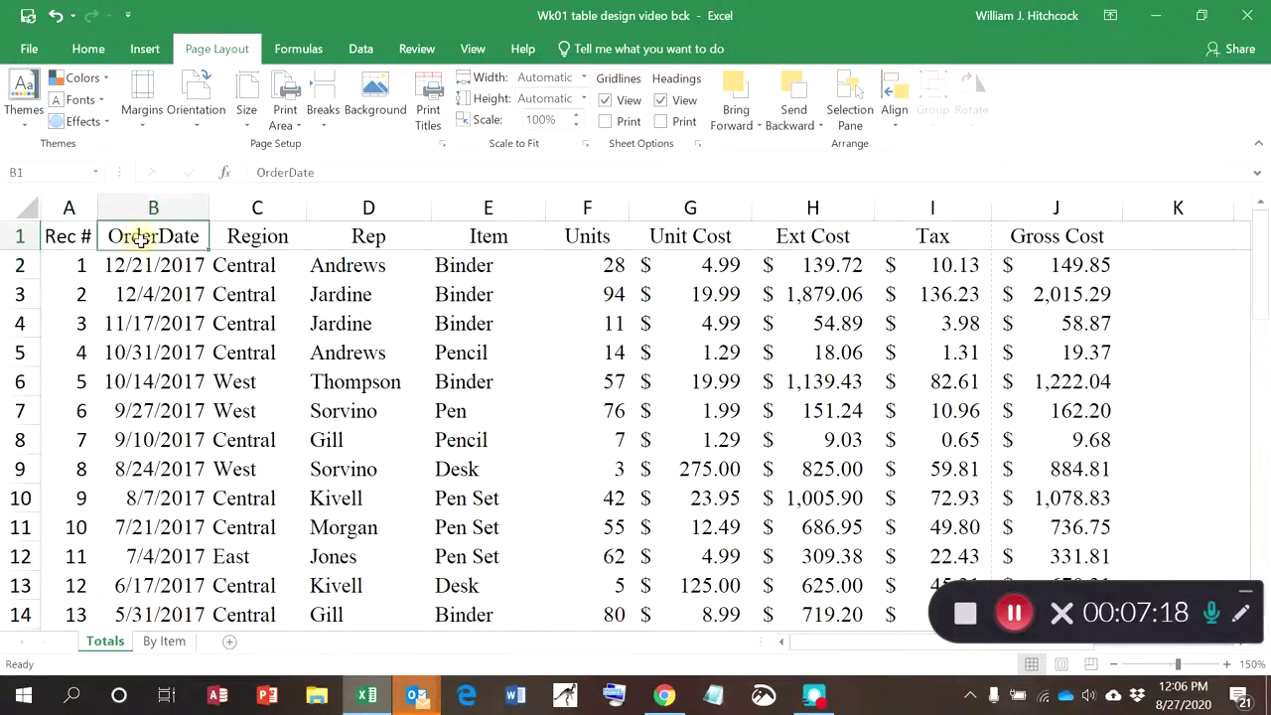
{"action": "left_click", "coordinate": [288, 174]}
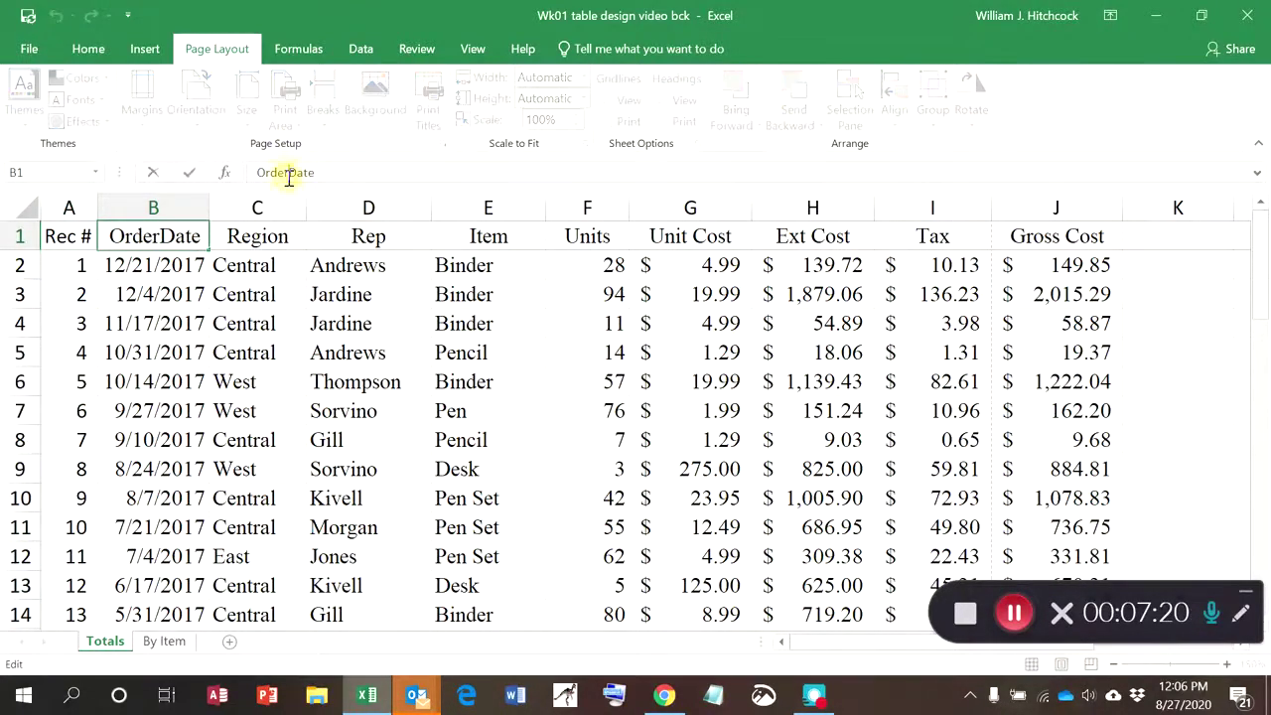
{"action": "key", "text": "Return"}
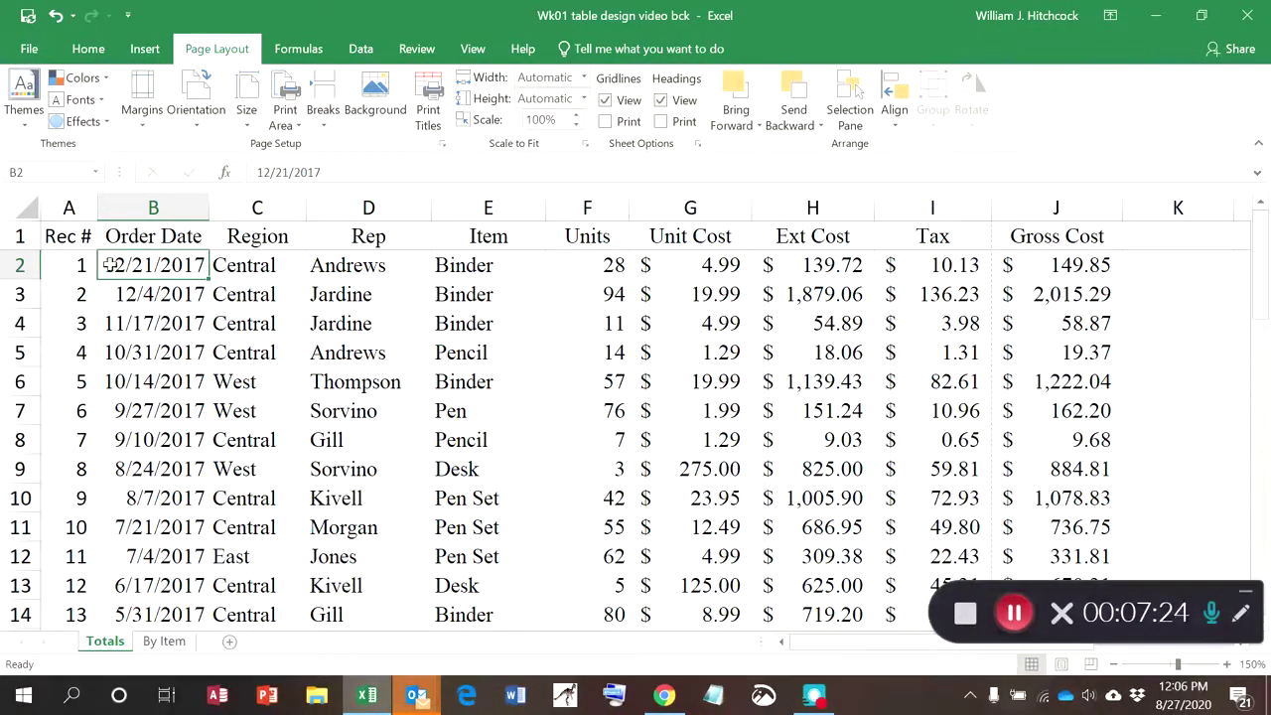
- AutoFit the widths of columns A through J on the Totals sheet to their contents
{"action": "left_click", "coordinate": [72, 207]}
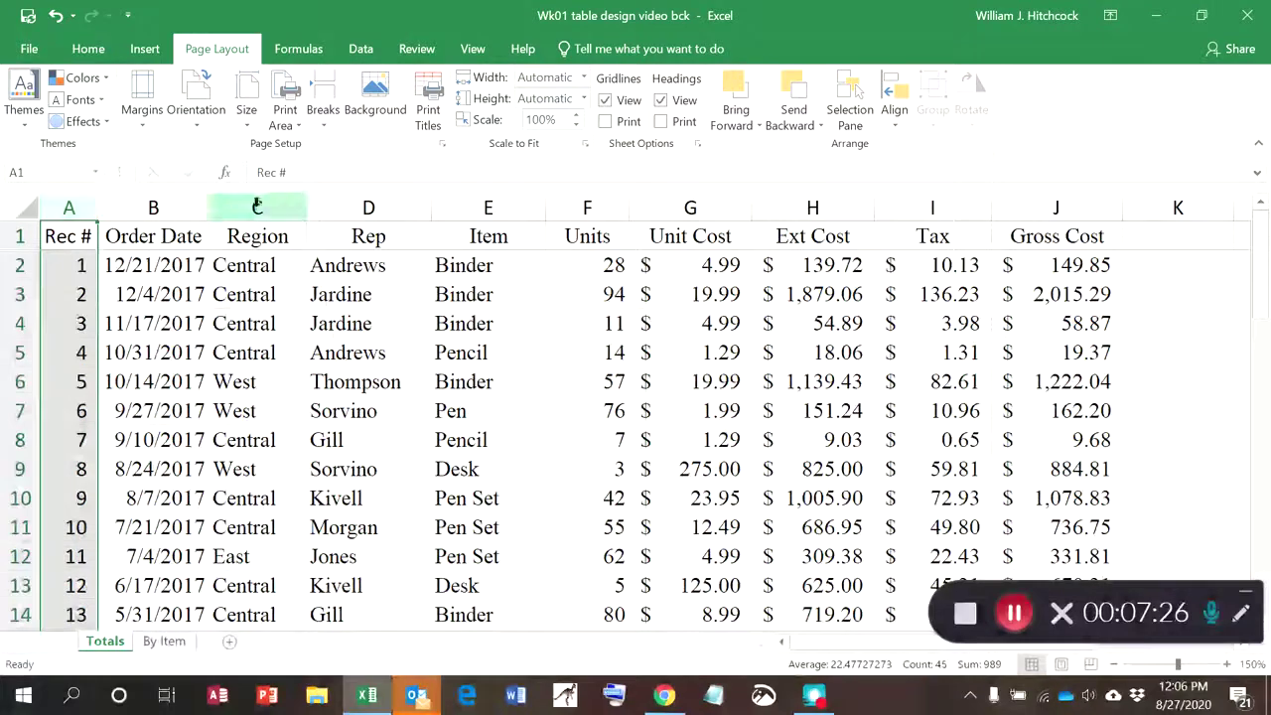
{"action": "left_click", "coordinate": [1060, 207], "text": "shift"}
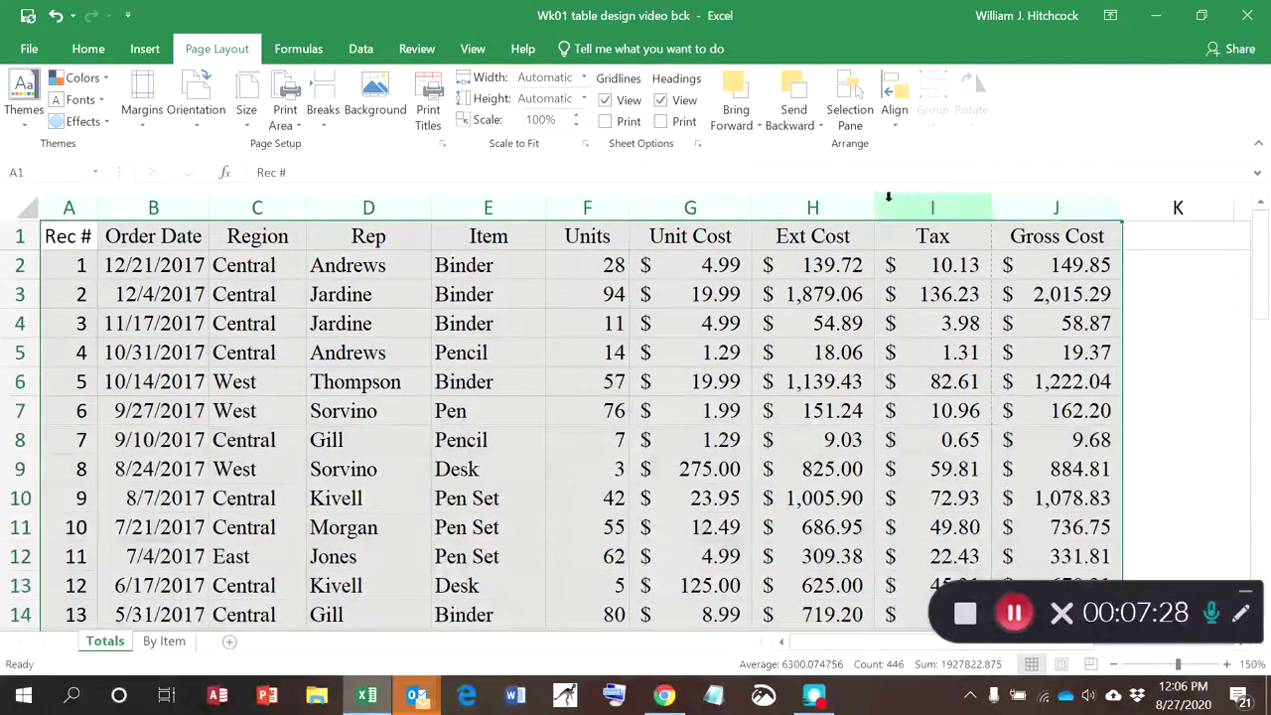
{"action": "double_click", "coordinate": [751, 207]}
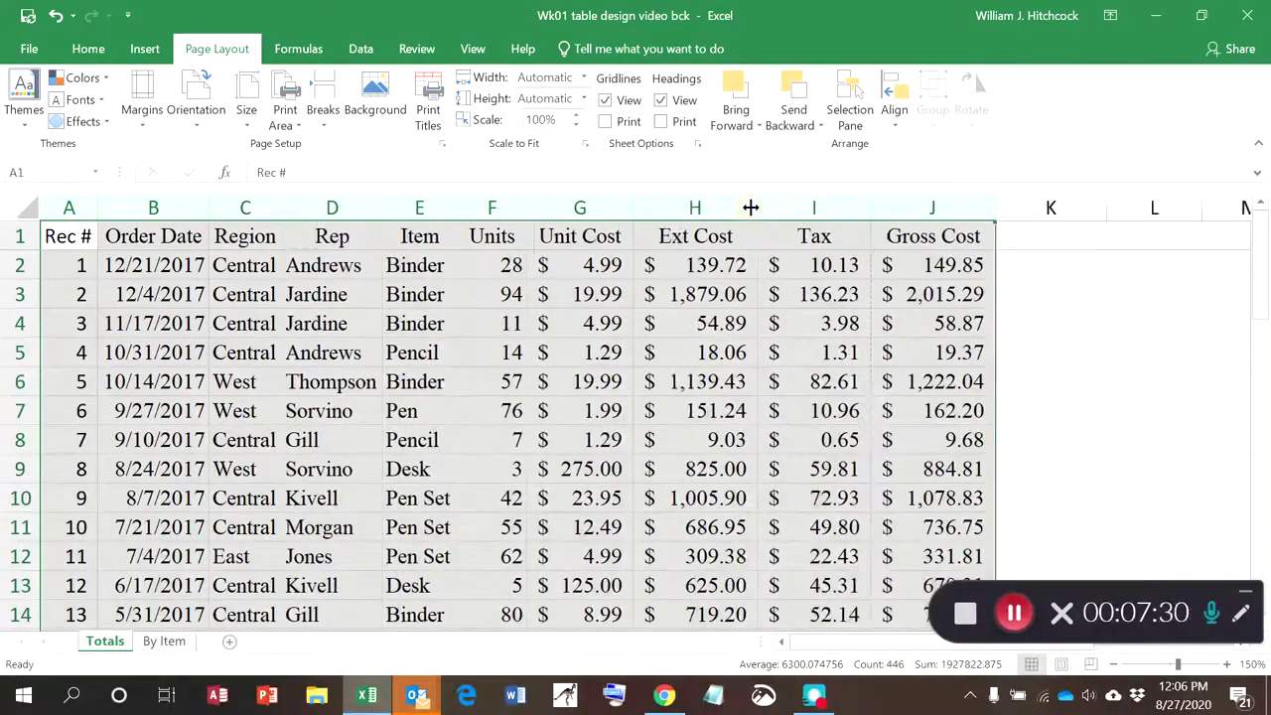
{"action": "key", "text": "Down"}
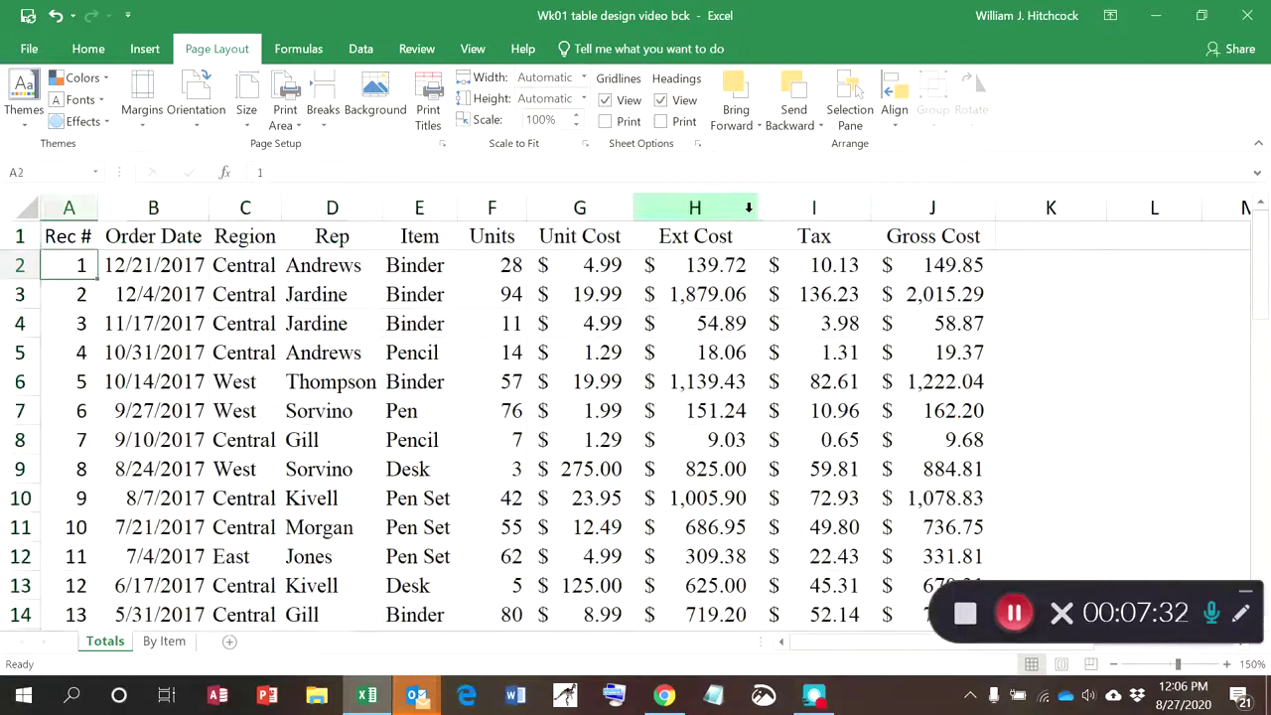
- Check the fitted columns along row 2 from A to K against the page break, and return to cell A2
{"action": "key", "text": "Right"}
{"action": "key", "text": "Right"}
{"action": "key", "text": "Right"}
{"action": "key", "text": "Right"}
{"action": "key", "text": "Right"}
{"action": "key", "text": "Right"}
{"action": "key", "text": "Right"}
{"action": "key", "text": "Right"}
{"action": "key", "text": "Right"}
{"action": "key", "text": "Right"}
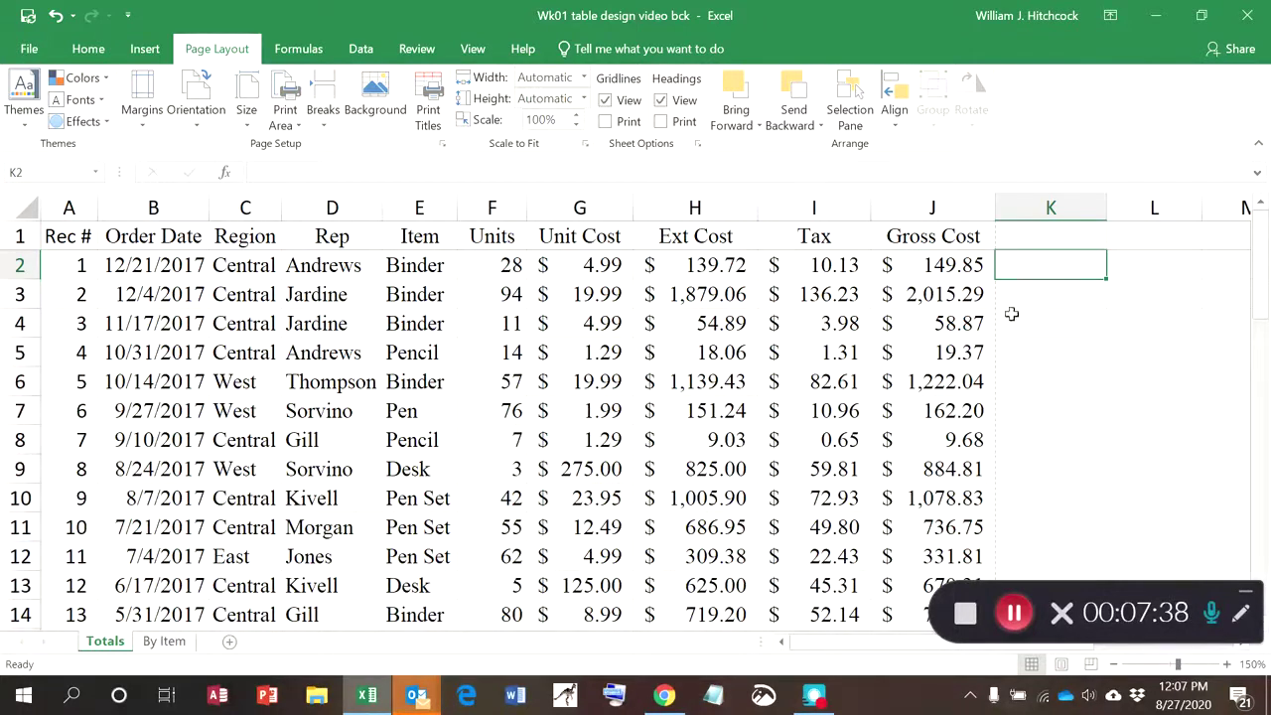
{"action": "key", "text": "Home"}
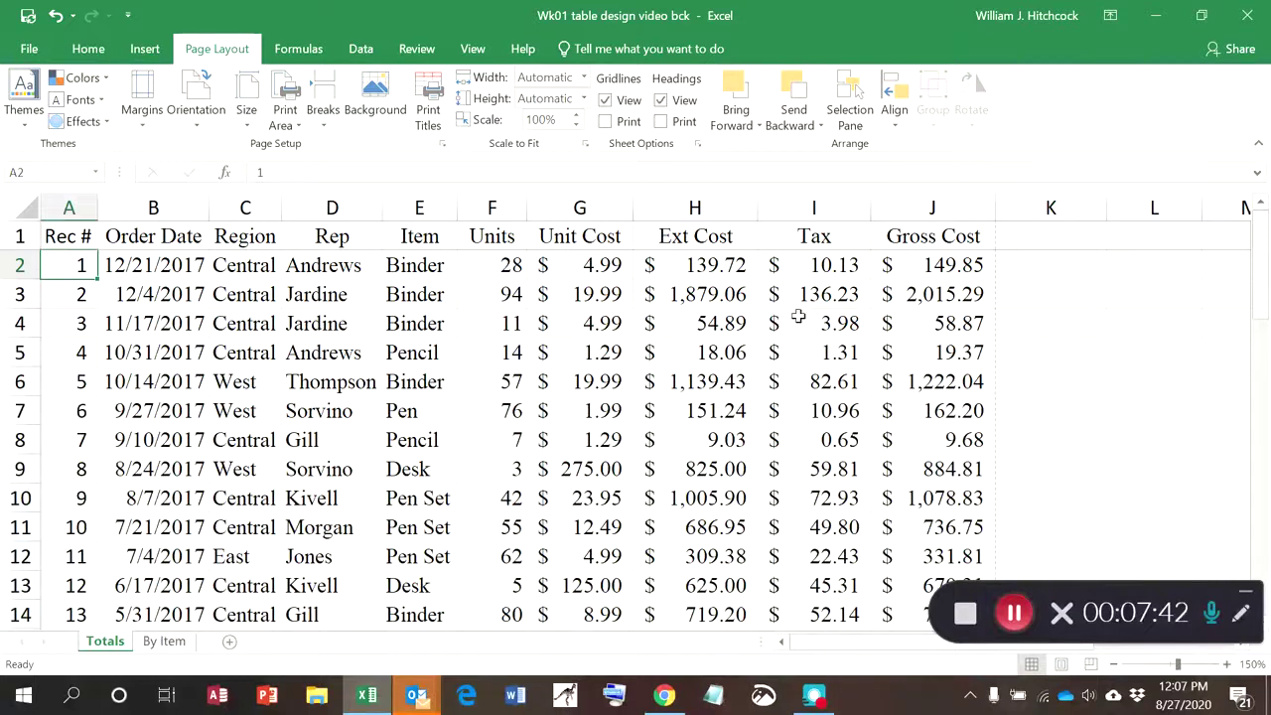
- Examine every page of the entire workbook's print preview and return to the Totals sheet
{"action": "left_click", "coordinate": [425, 99]}
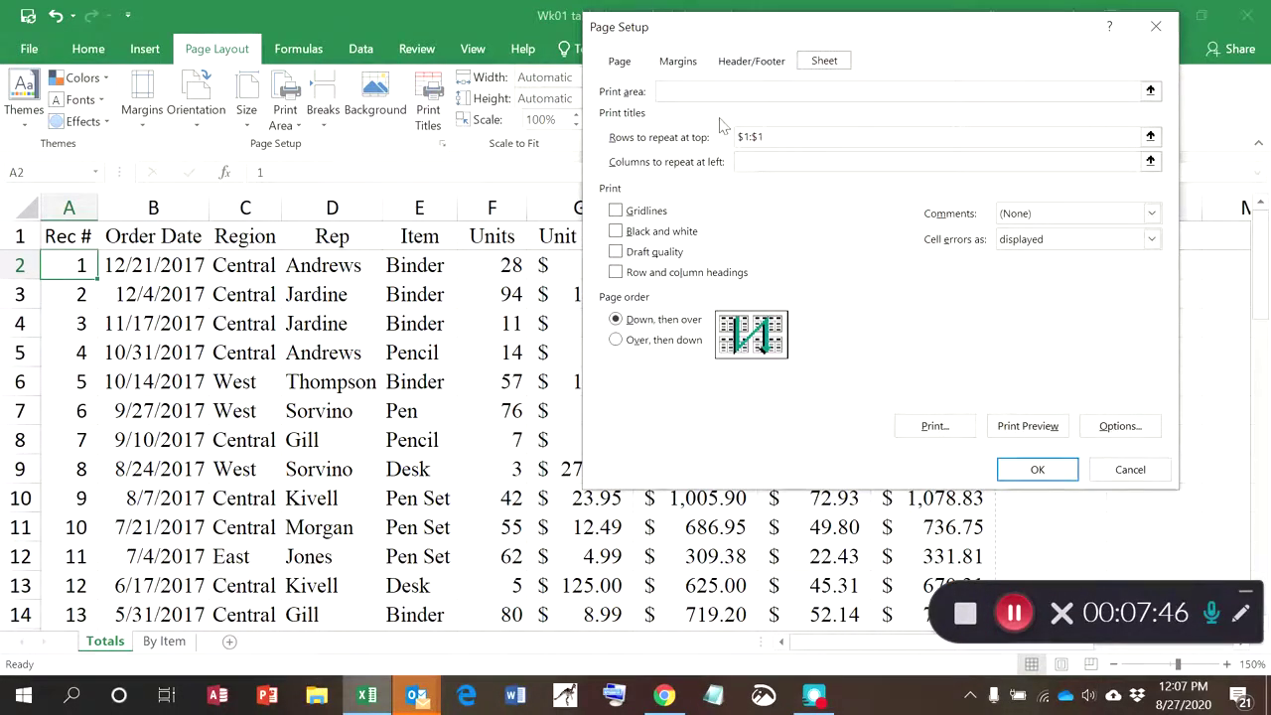
{"action": "left_click", "coordinate": [1040, 427]}
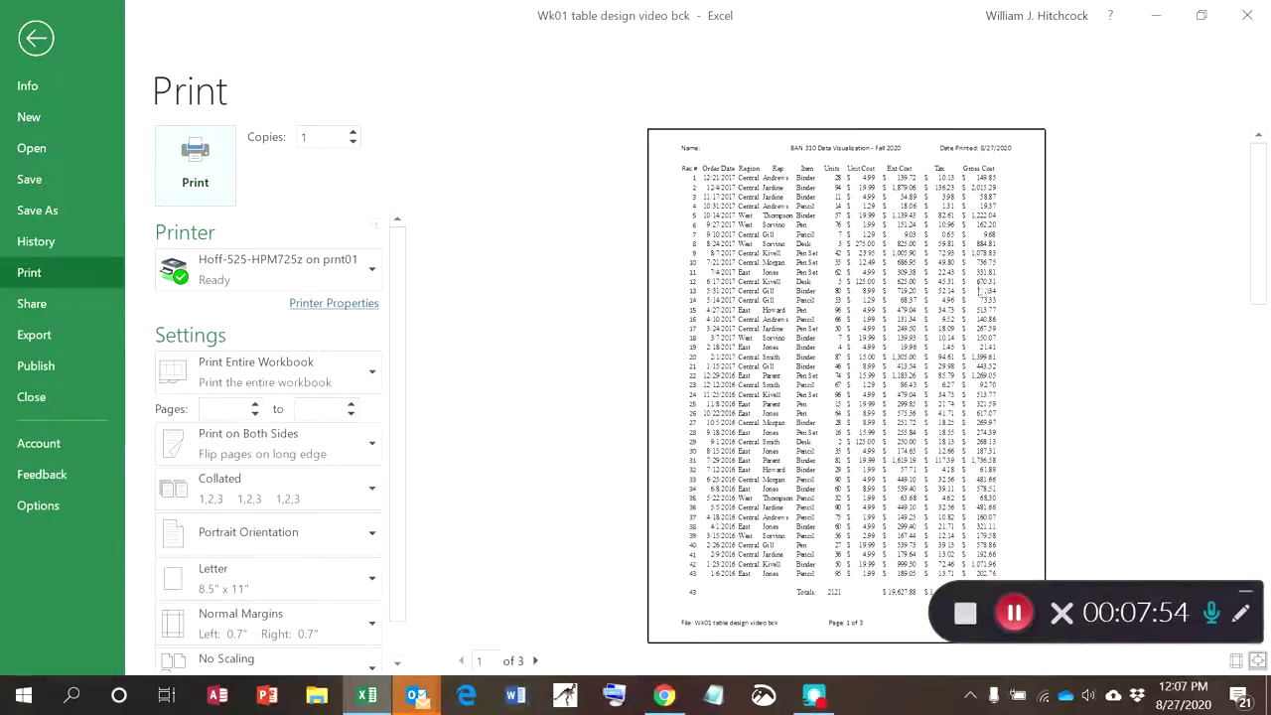
{"action": "left_click", "coordinate": [536, 660]}
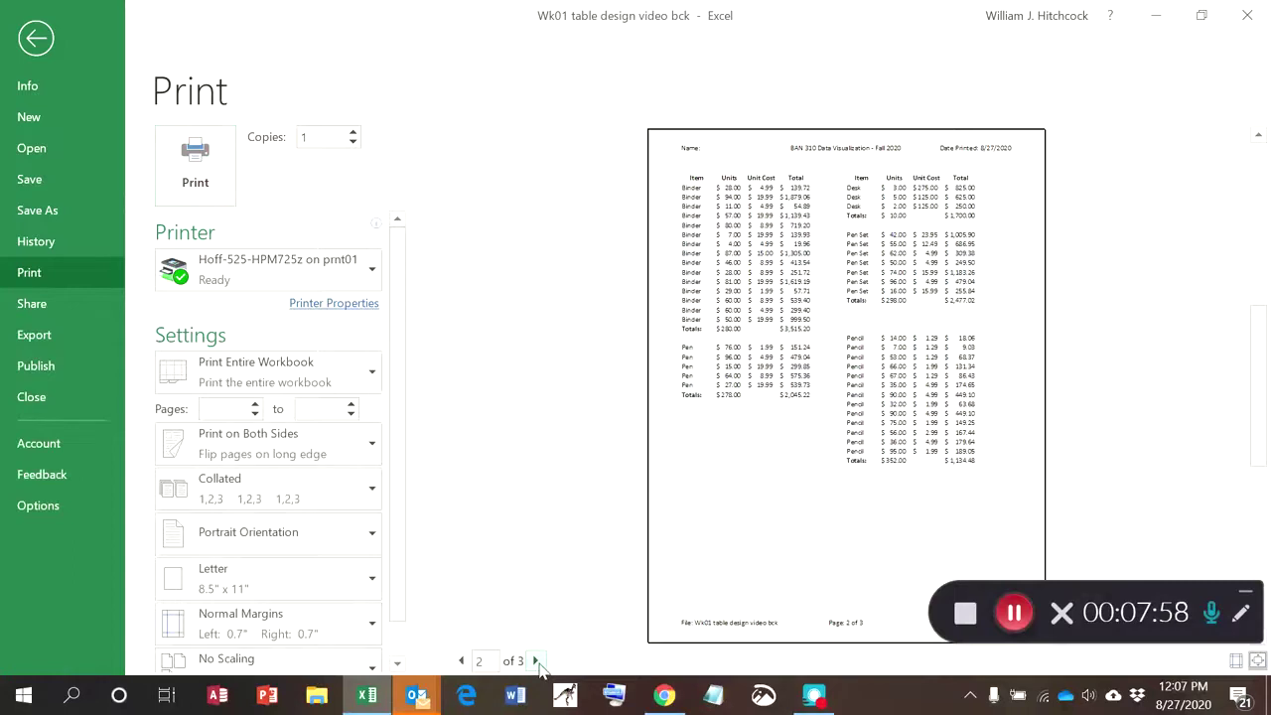
{"action": "left_click", "coordinate": [536, 660]}
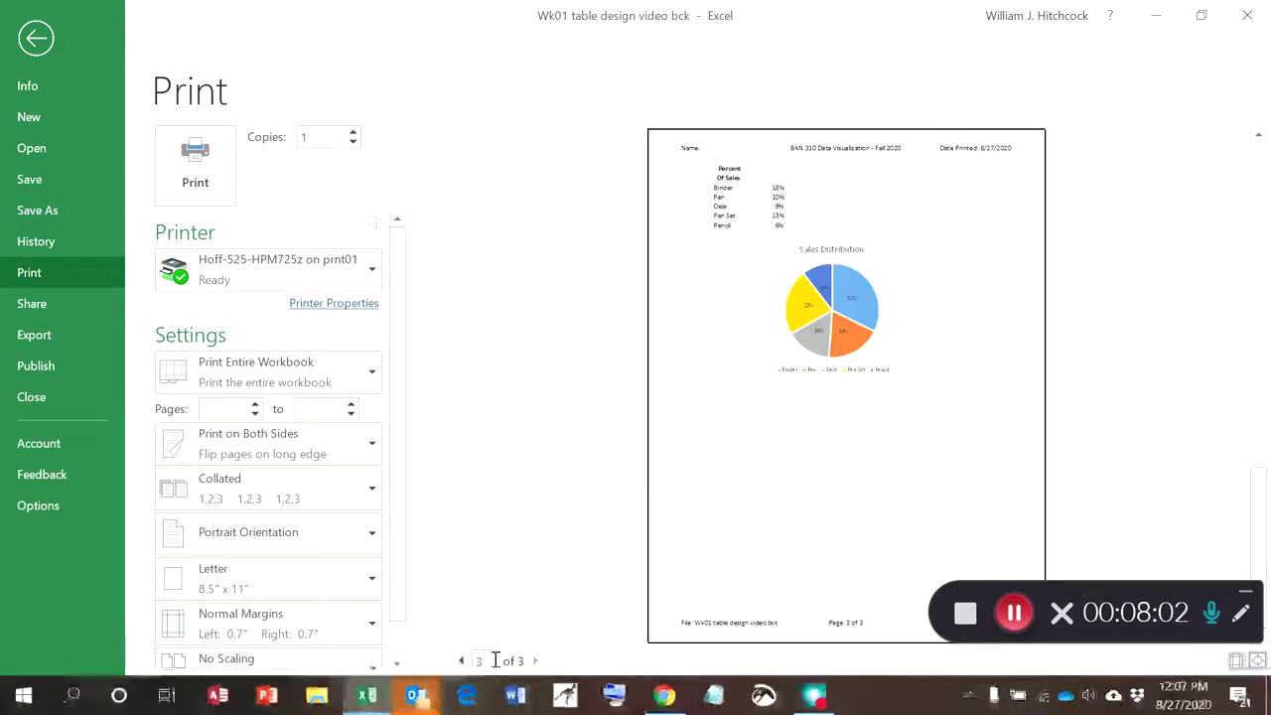
{"action": "left_click", "coordinate": [37, 41]}
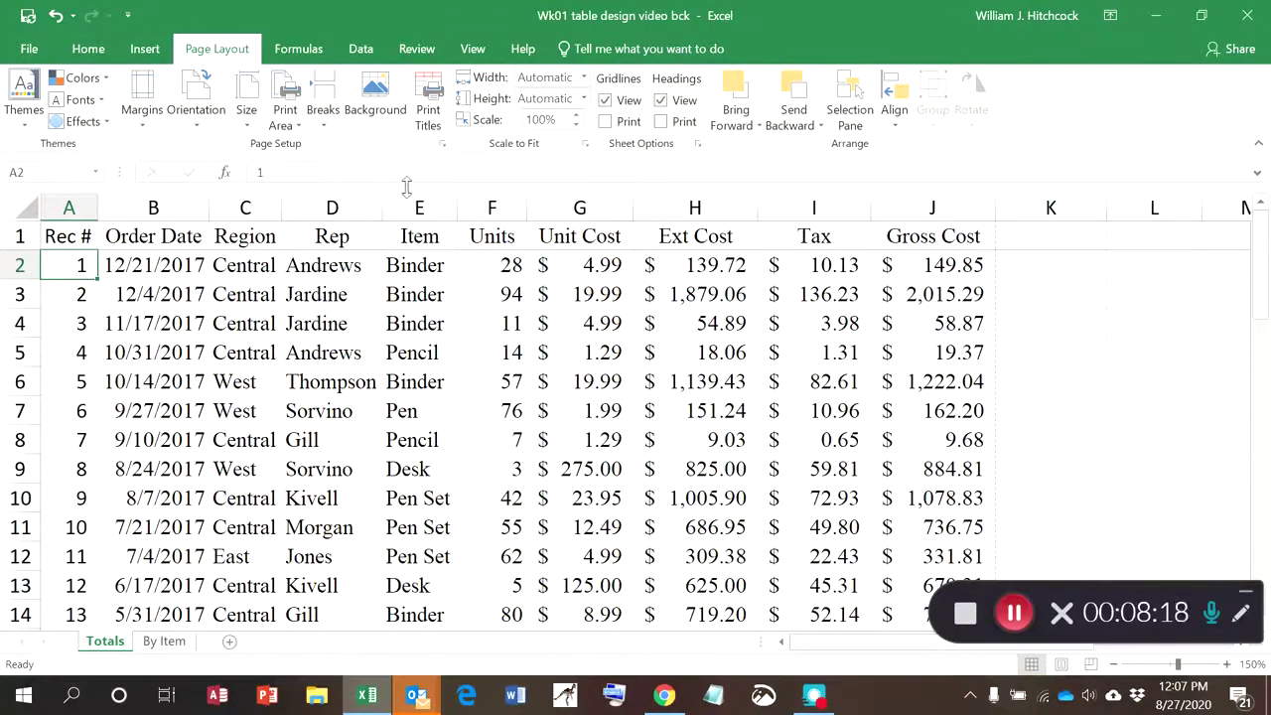
- Review the print titles in the Totals sheet's page setup and the worksheet's window viewing options
{"action": "left_click", "coordinate": [427, 109]}
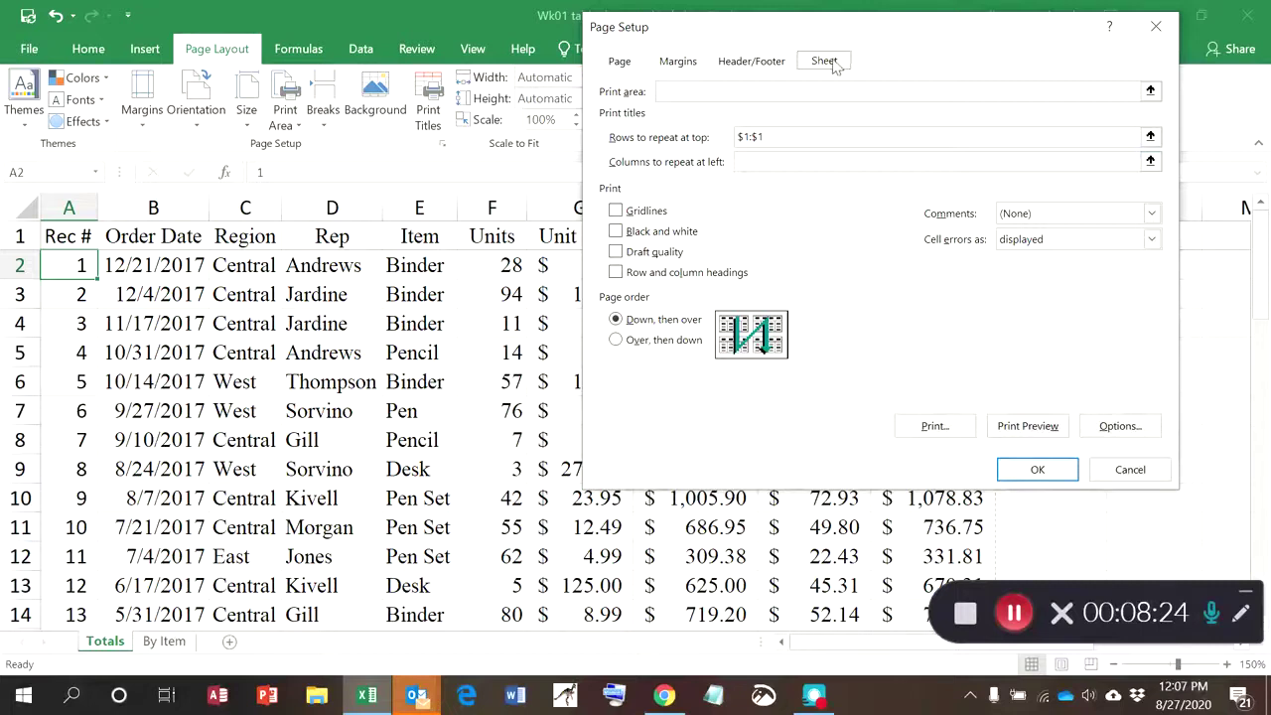
{"action": "left_click", "coordinate": [1112, 479]}
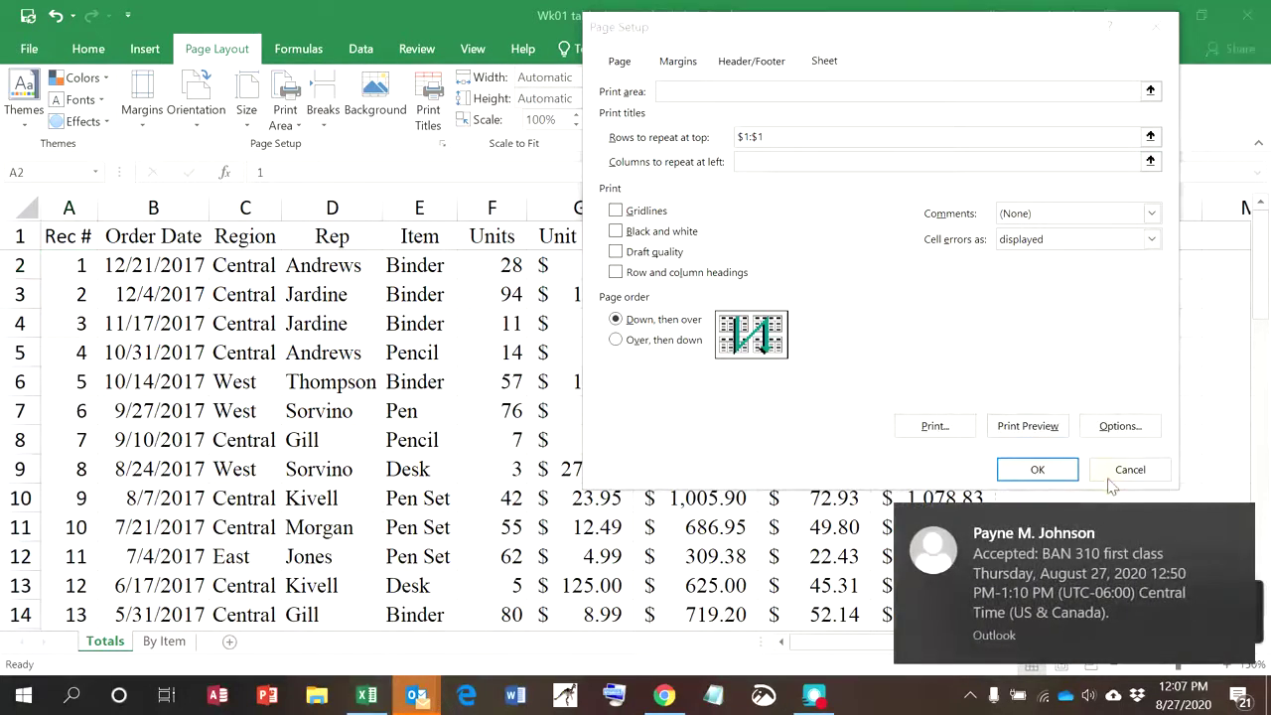
{"action": "left_click", "coordinate": [1038, 472]}
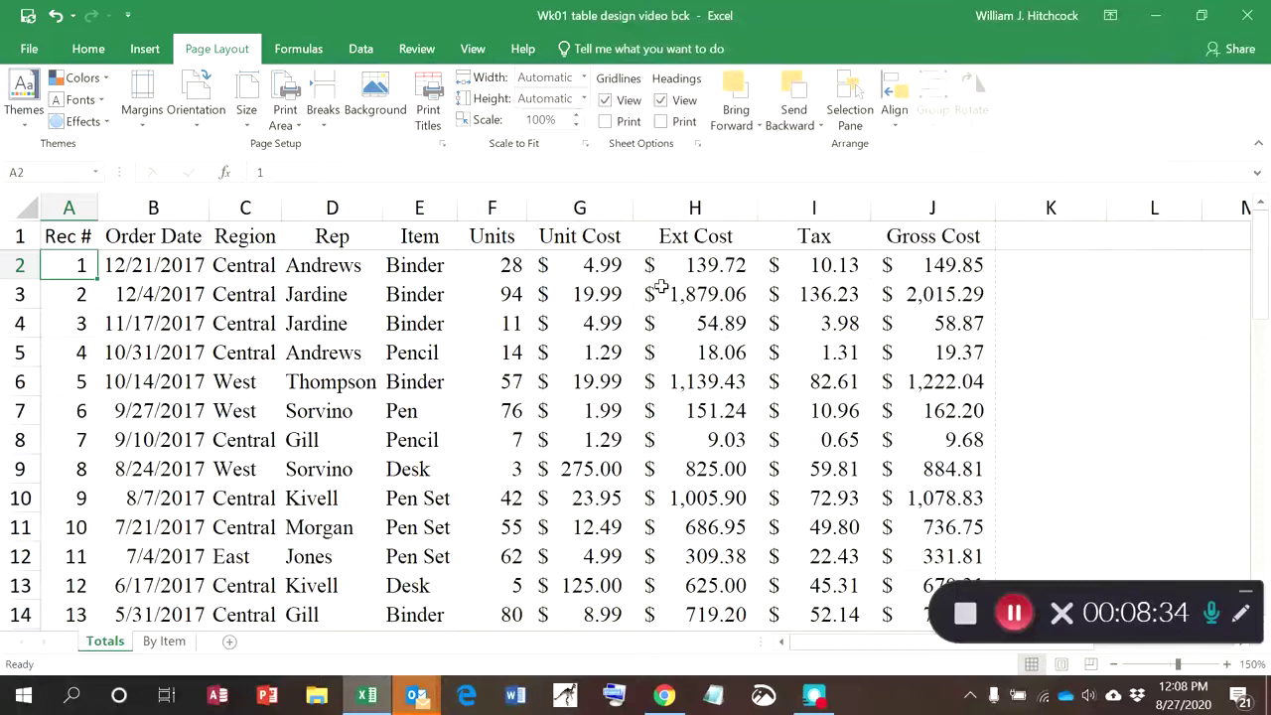
{"action": "left_click", "coordinate": [470, 54]}
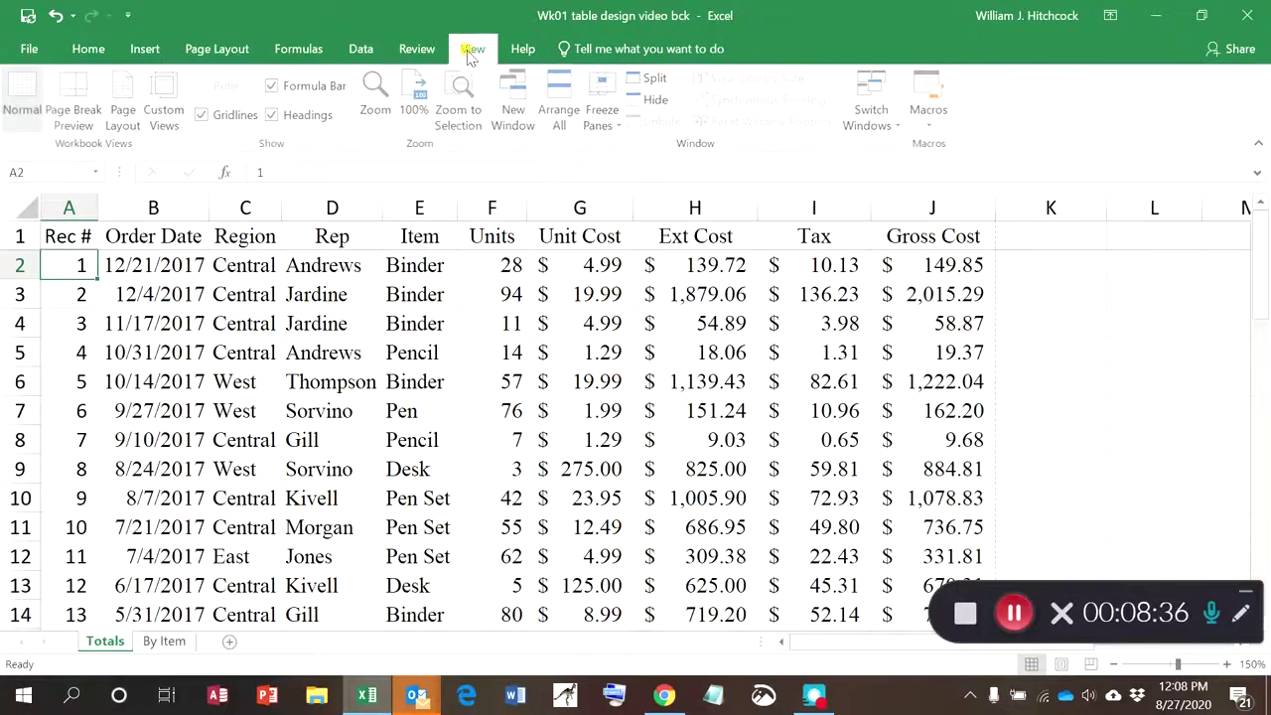